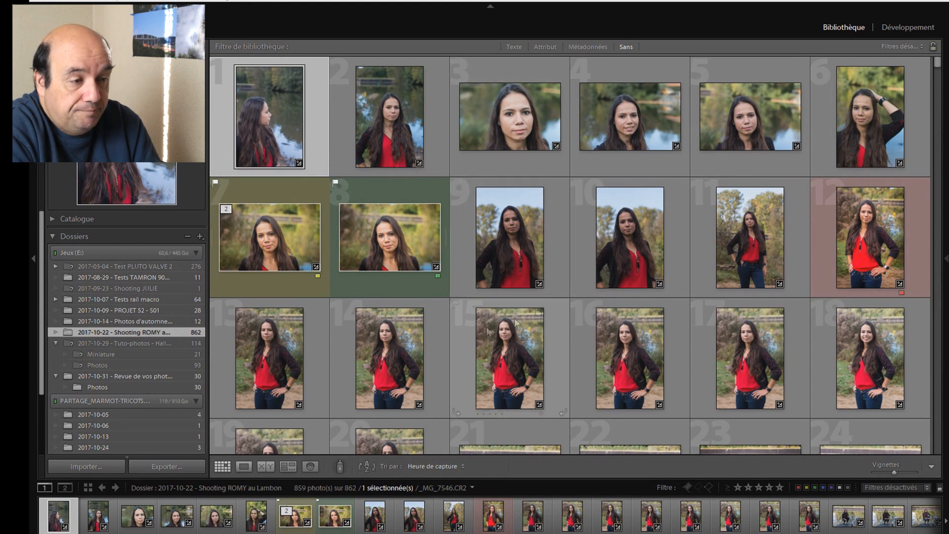
Step: Look through the Shooting ROMY folder's photos as thumbnails and view the first four enlarged, from _MG_7546.CR2 to _MG_7549.CR2
scroll(666, 191, "down", 2)
scroll(665, 188, "down", 3)
scroll(666, 188, "up", 5)
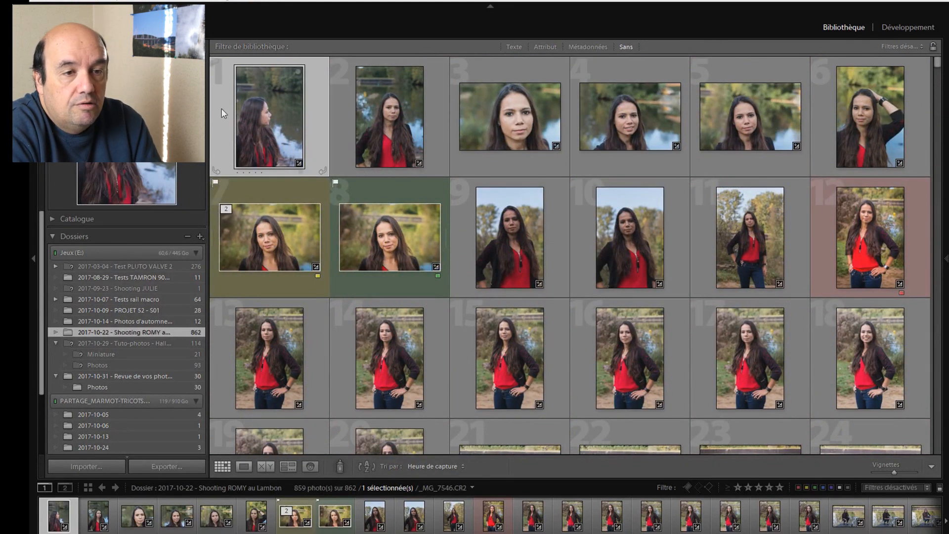
left_click(244, 466)
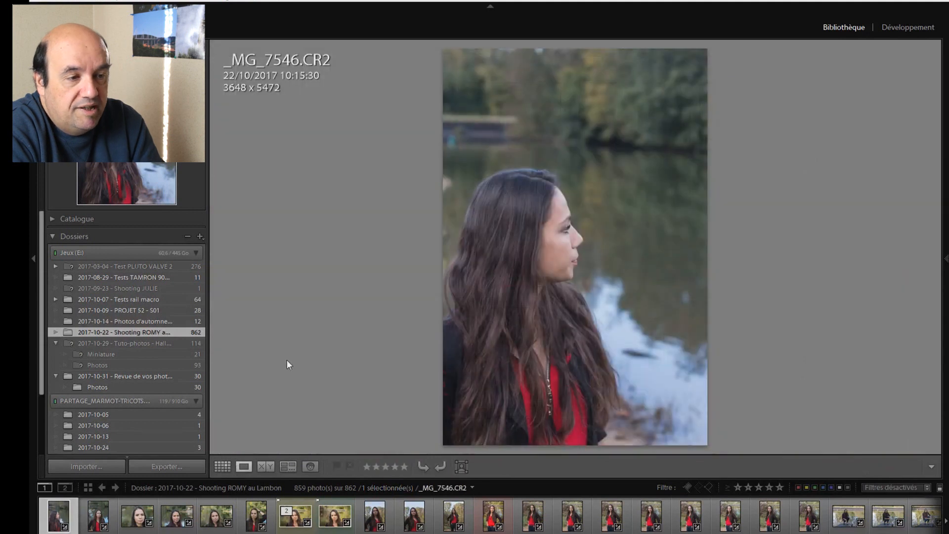
key("Right")
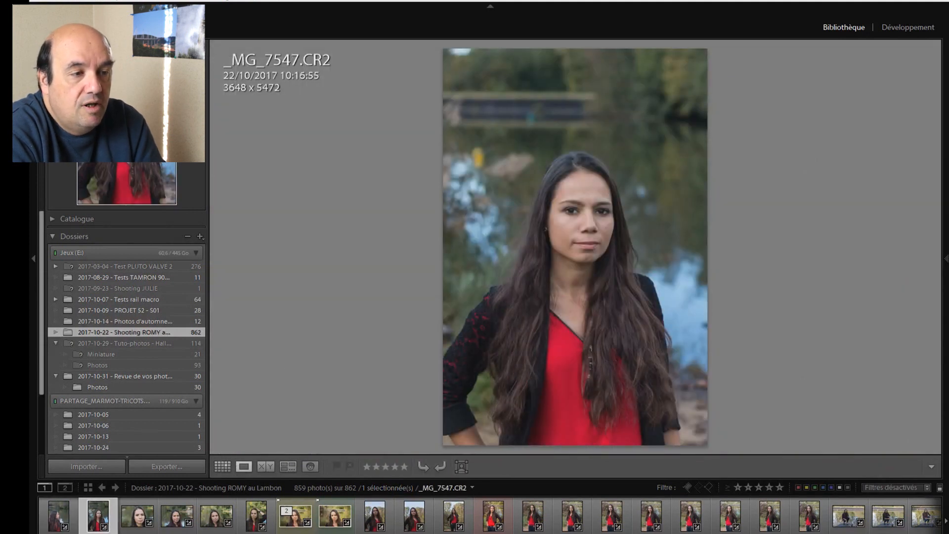
key("Right")
key("Right")
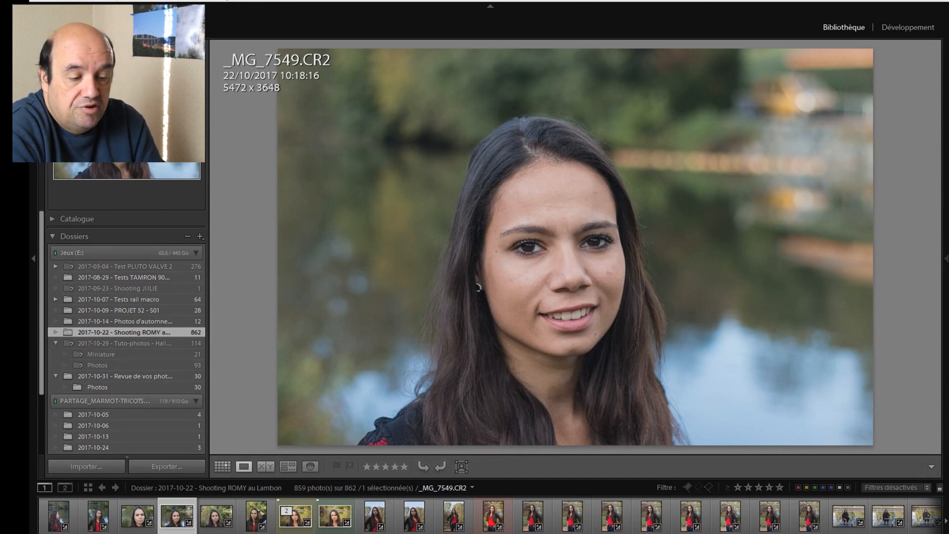
left_click(222, 466)
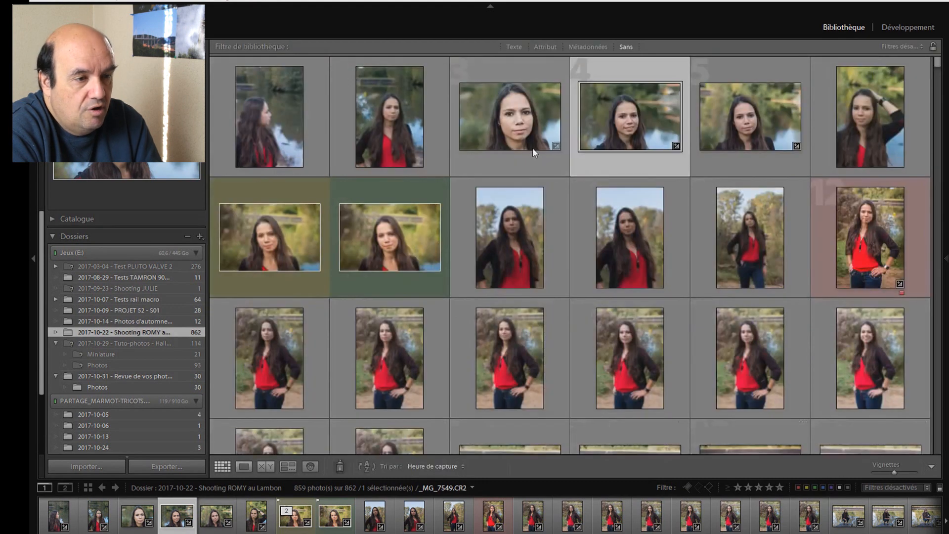
scroll(568, 198, "down", 2)
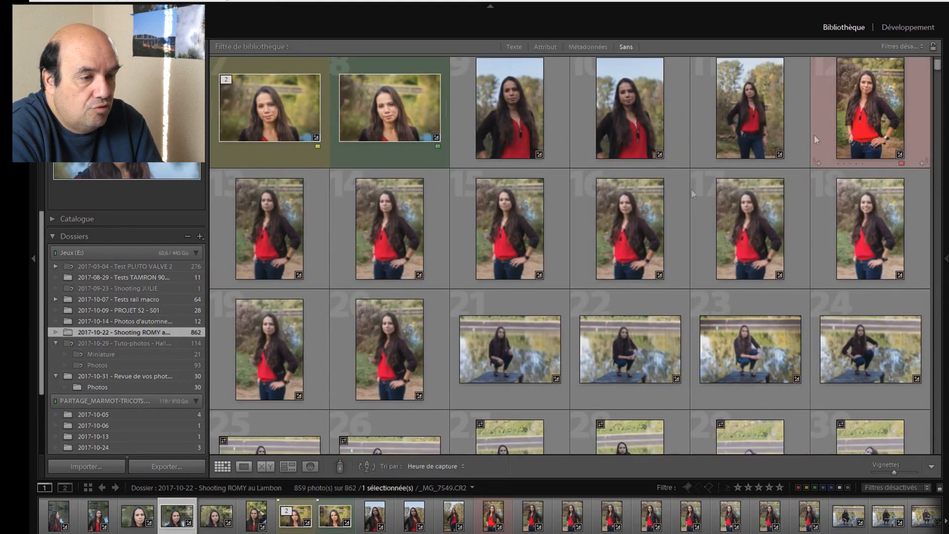
scroll(584, 218, "down", 3)
scroll(586, 230, "down", 5)
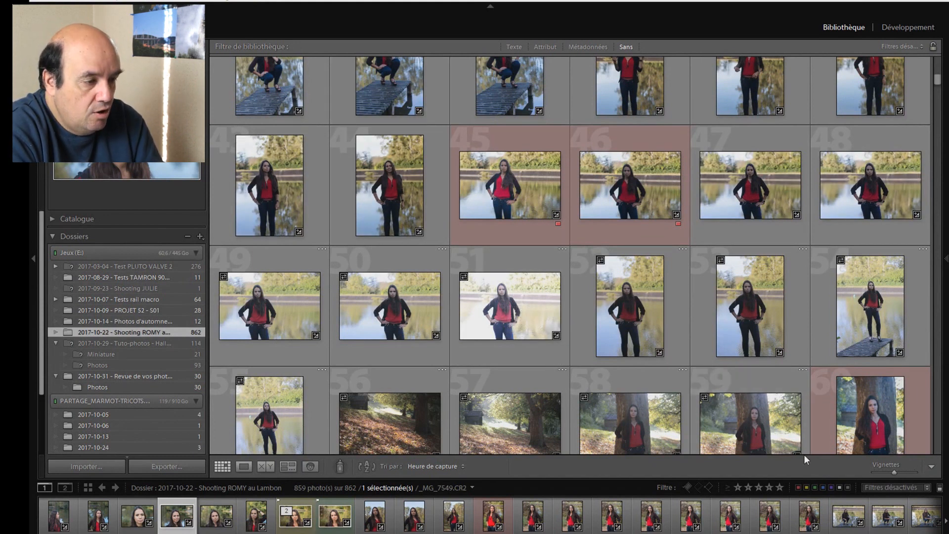
Step: Filter the photos by colour label to show those labelled red, yellow or green
left_click(797, 488)
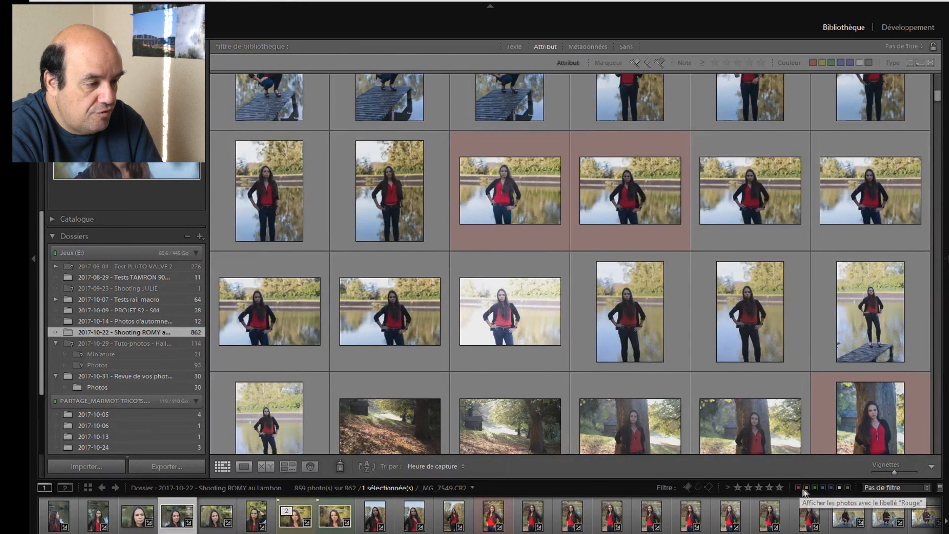
left_click(806, 488)
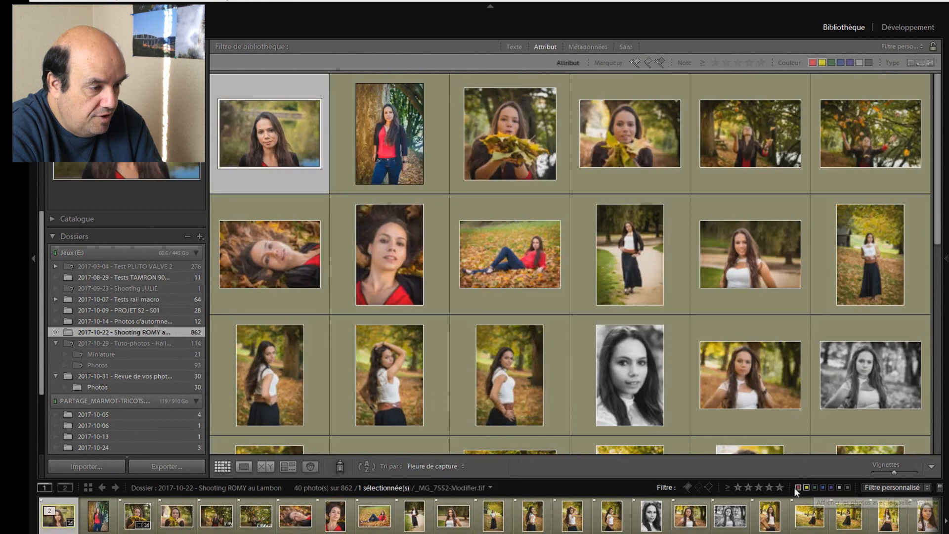
left_click(796, 488)
left_click(815, 487)
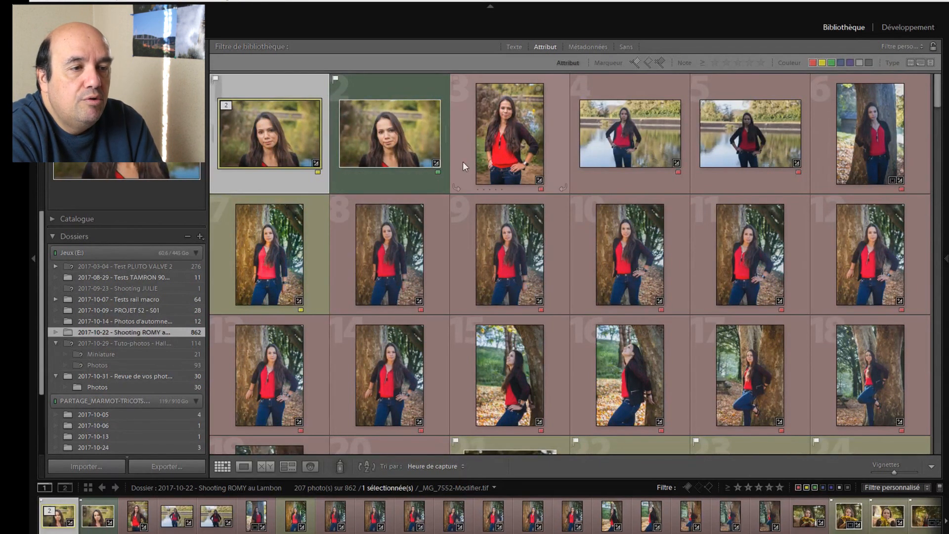
Step: View _MG_7552-Modifier.tif enlarged, switch to the Develop module and open _MG_7653.CR2, the portrait with the autumn leaves
left_click(244, 465)
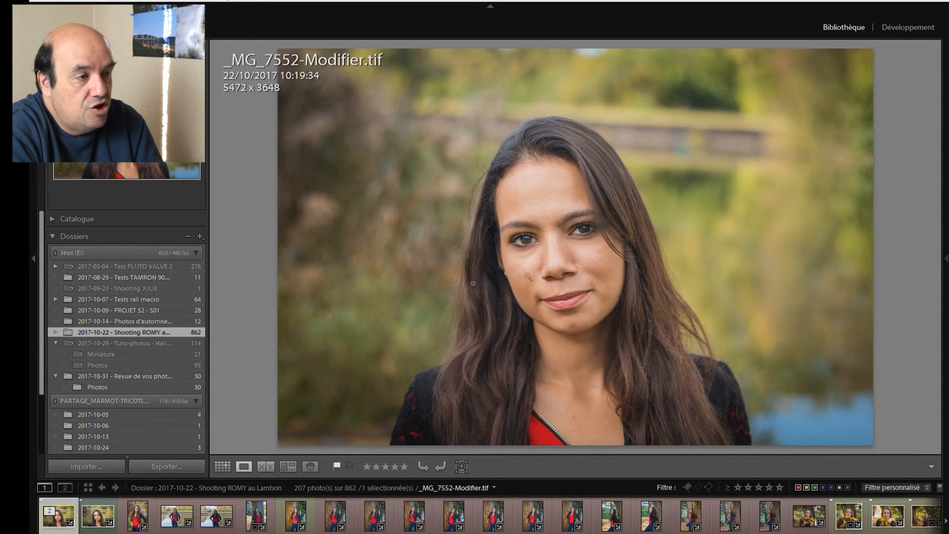
left_click(896, 29)
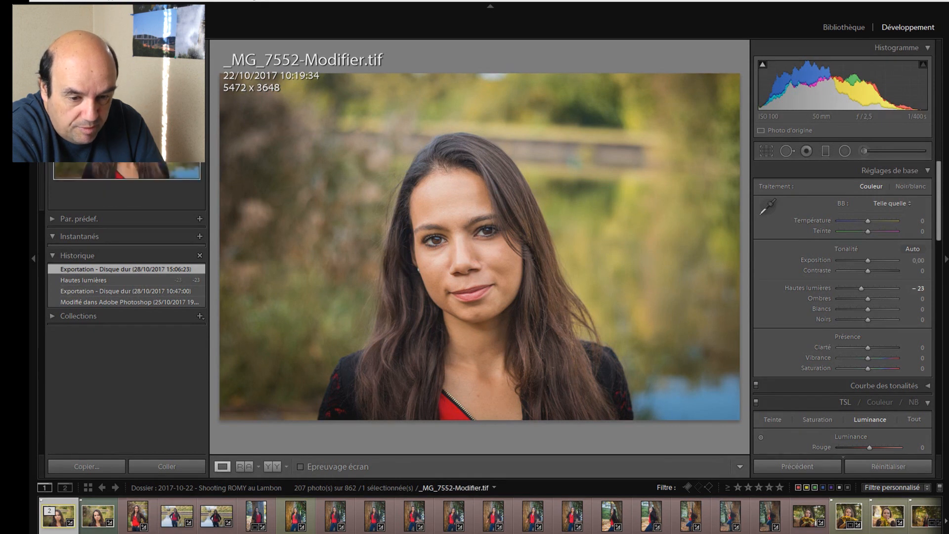
scroll(261, 517, "down", 5)
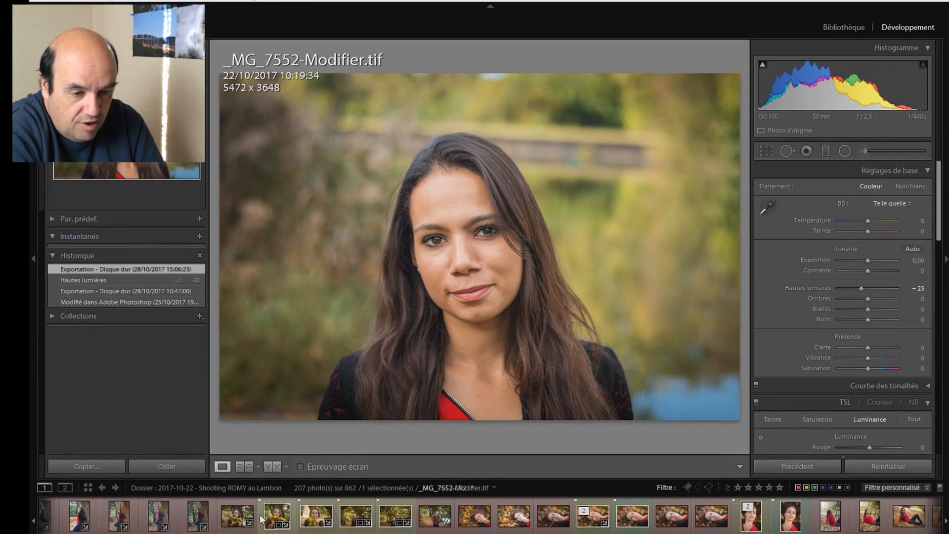
left_click(261, 516)
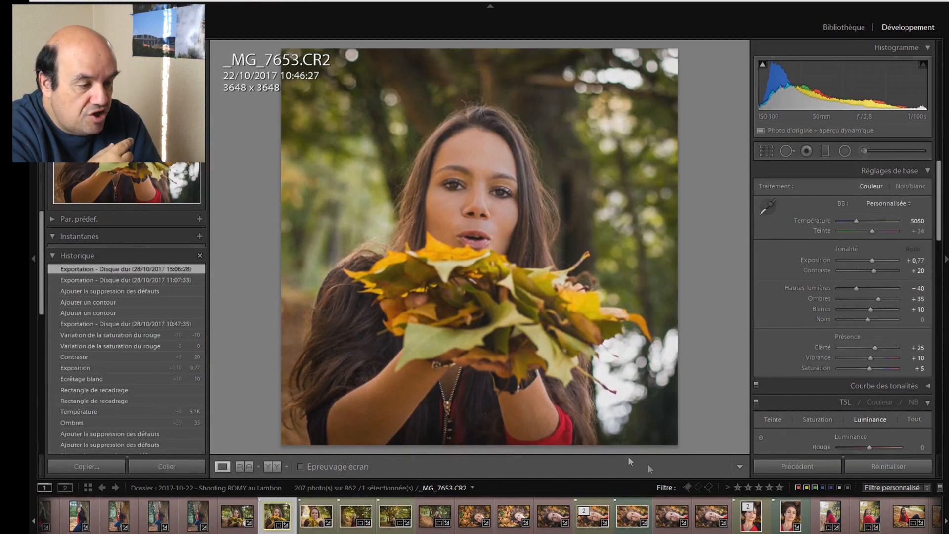
Step: Restrict the photo filter to flagged photos with the yellow label
left_click(688, 488)
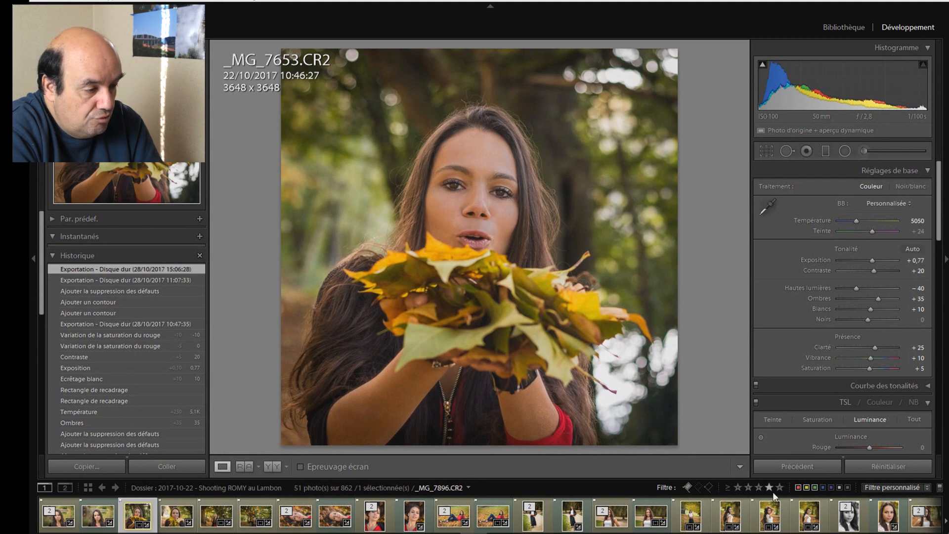
left_click(814, 487)
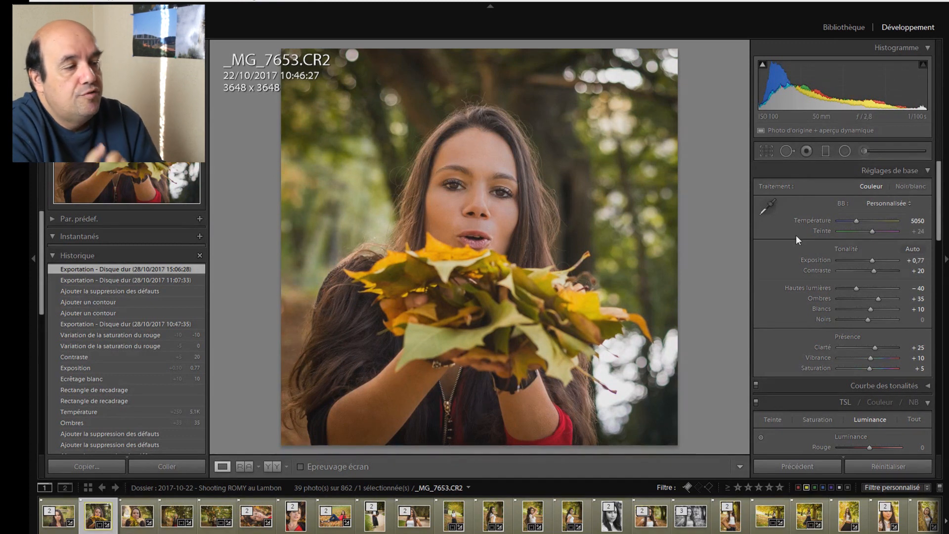
Step: Review the portrait's develop settings: basic tone and presence, sharpening, noise reduction, lens corrections and post-crop vignette
scroll(785, 257, "down", 10)
scroll(784, 257, "down", 5)
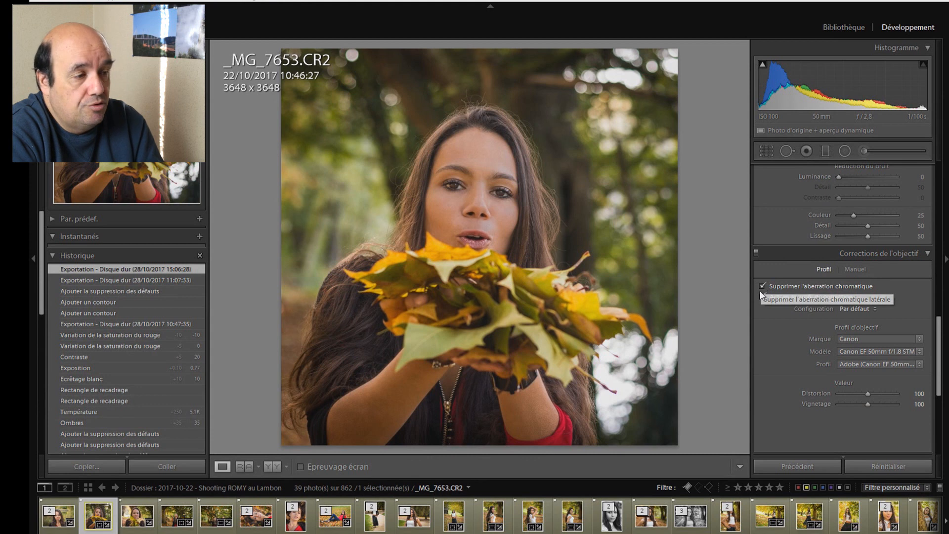
scroll(765, 331, "down", 3)
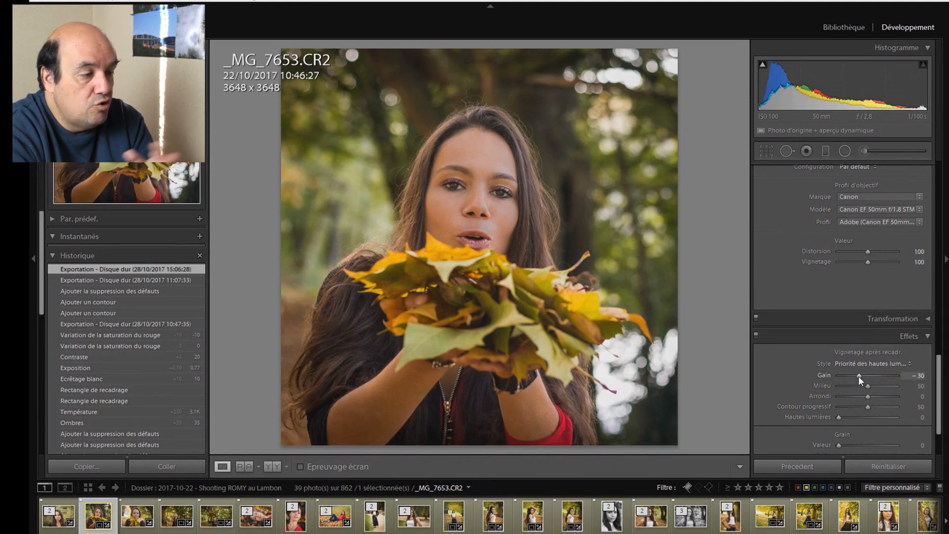
scroll(776, 238, "up", 2)
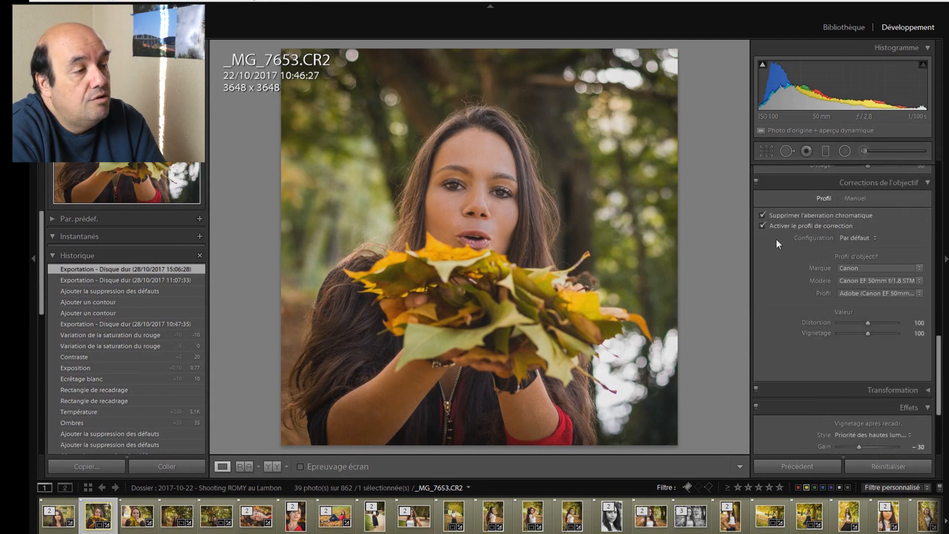
scroll(766, 251, "up", 10)
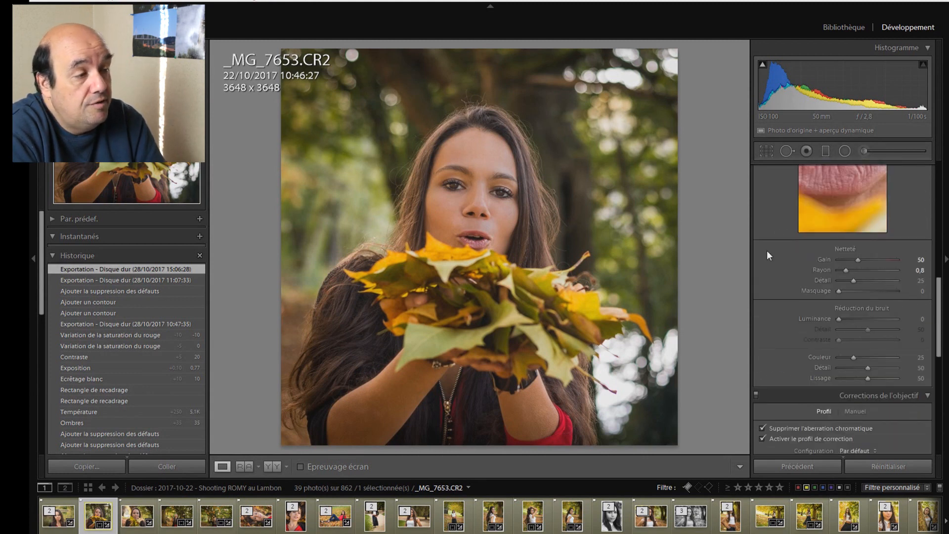
scroll(767, 250, "up", 4)
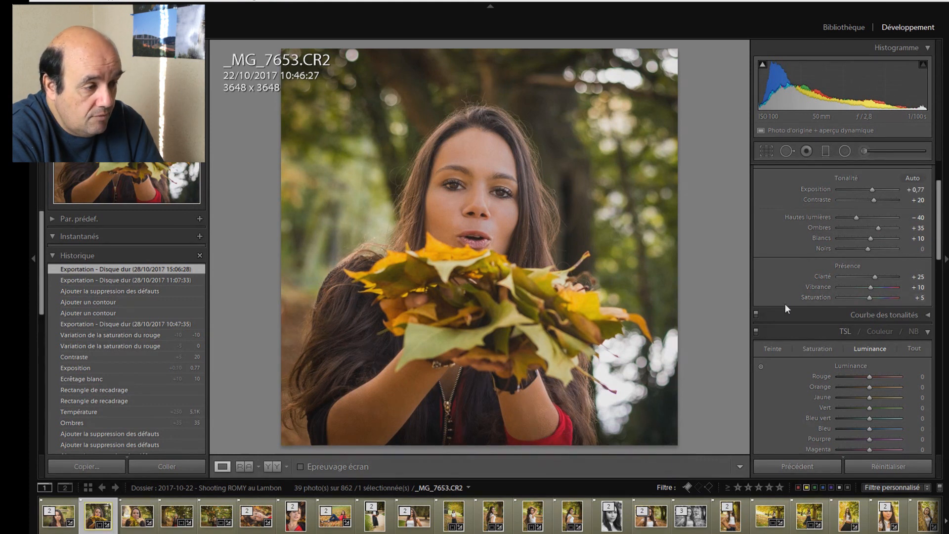
scroll(785, 304, "down", 3)
scroll(786, 304, "down", 9)
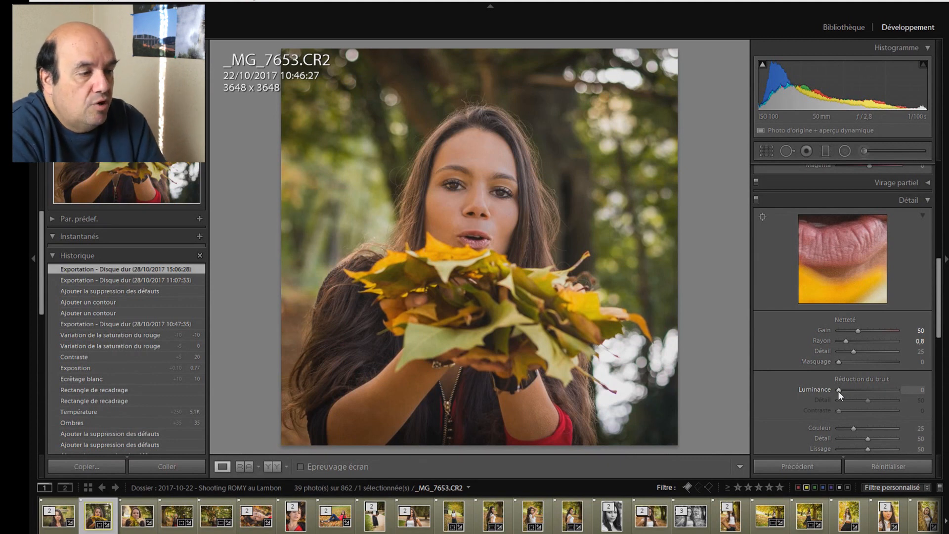
scroll(767, 305, "up", 5)
scroll(767, 310, "up", 5)
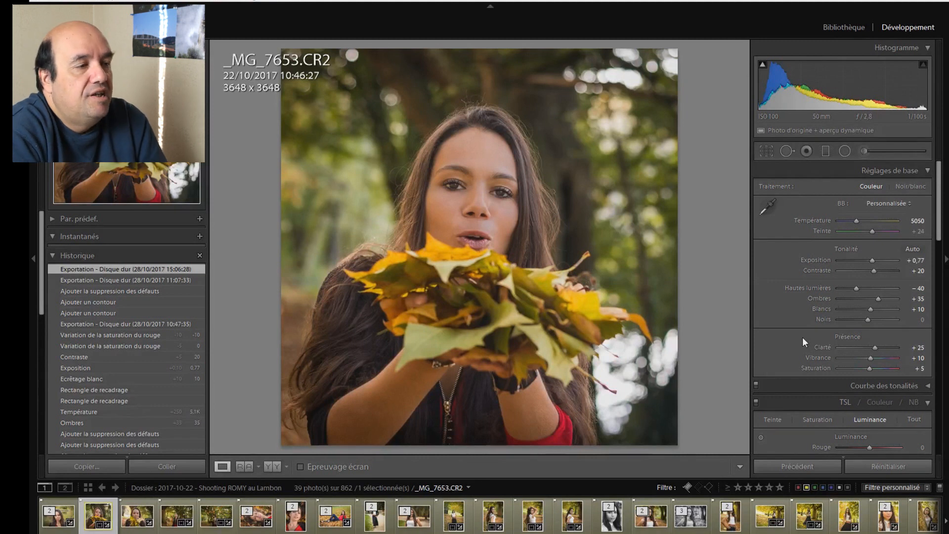
Step: Apply the Renforcement de l'iris effect to the radial filter on the right-hand eye and set its exposure to 0,75
left_click(845, 151)
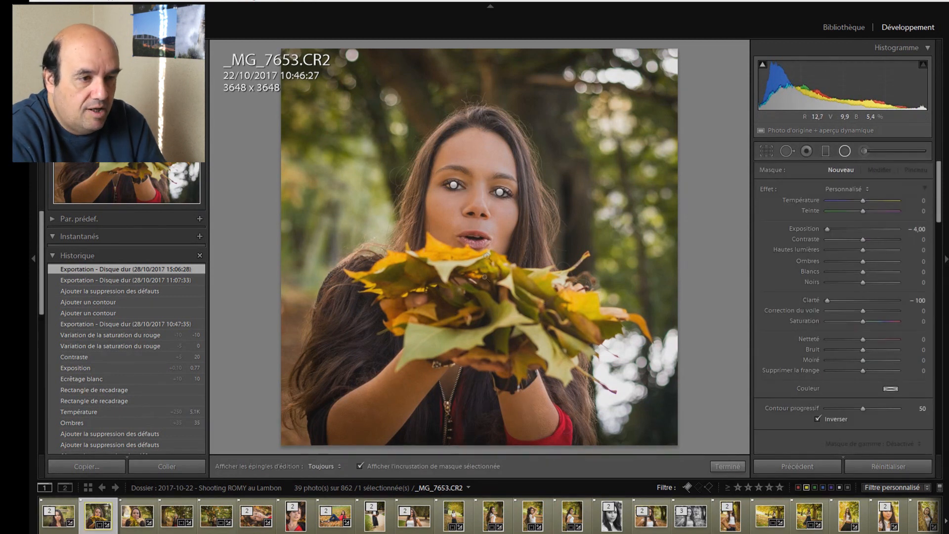
left_click(481, 211)
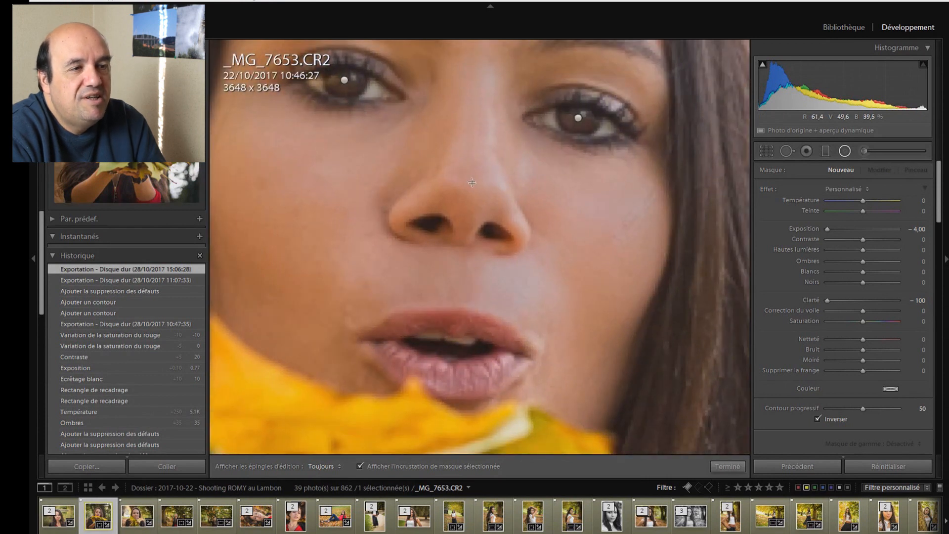
left_click_drag(470, 179, 514, 318)
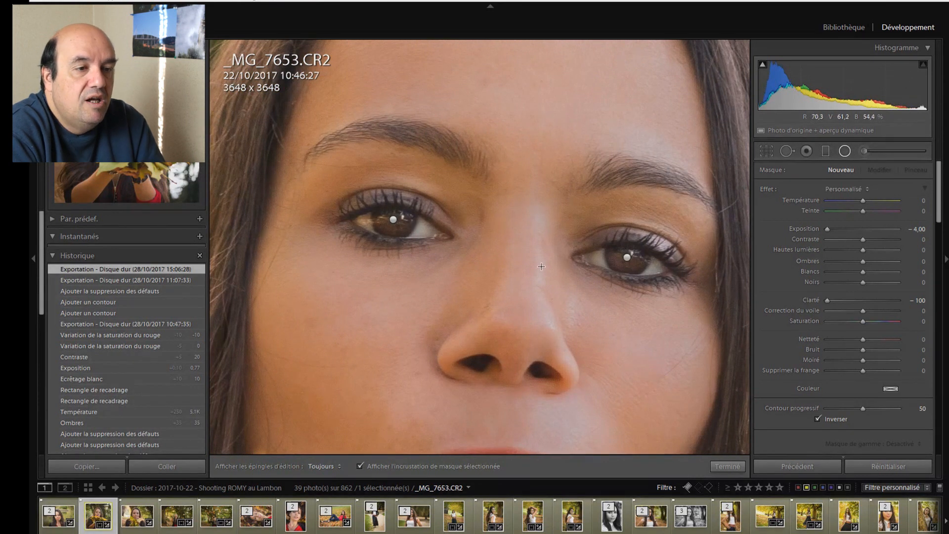
left_click(626, 257)
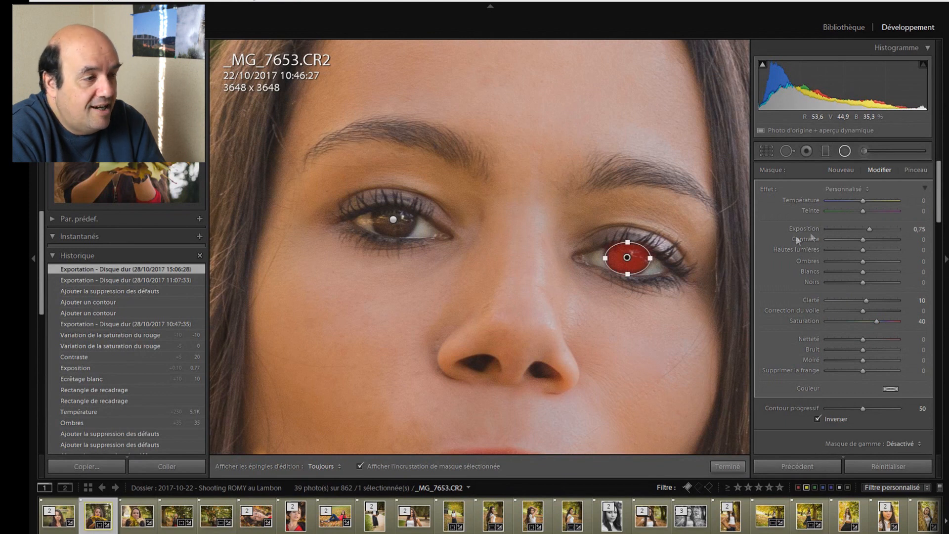
left_click(849, 189)
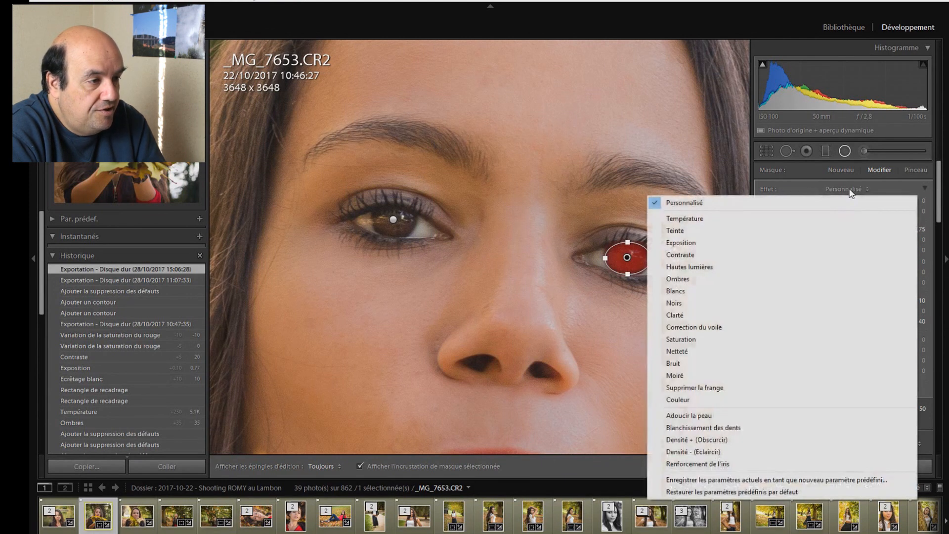
left_click(708, 464)
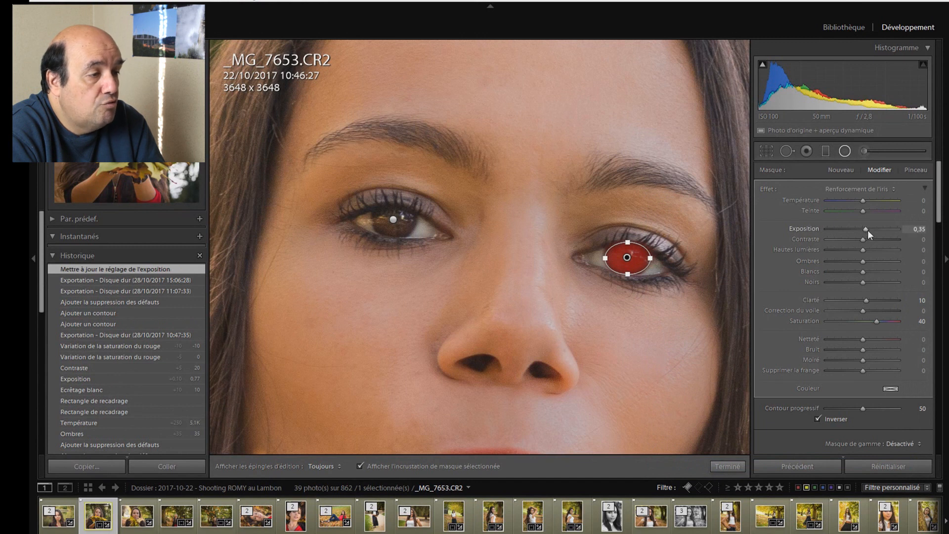
left_click_drag(865, 230, 867, 229)
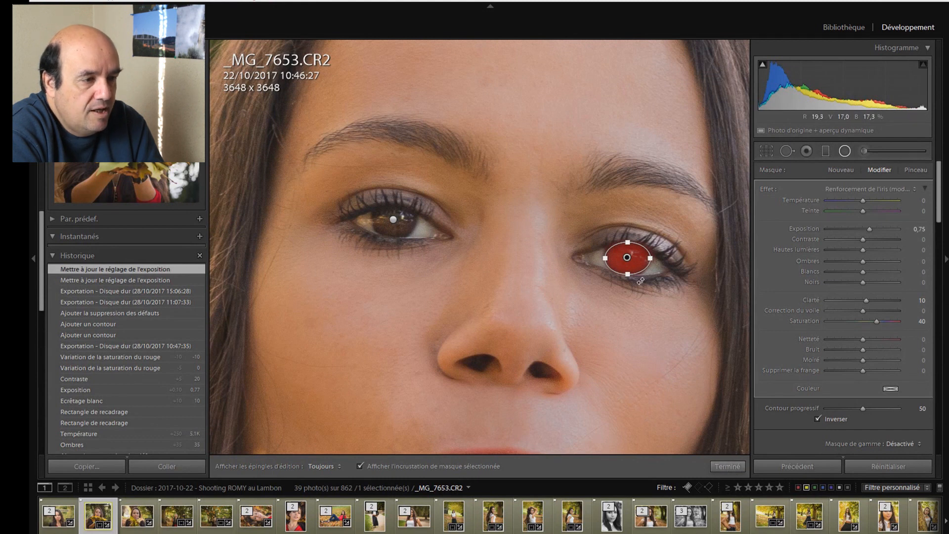
left_click(727, 467)
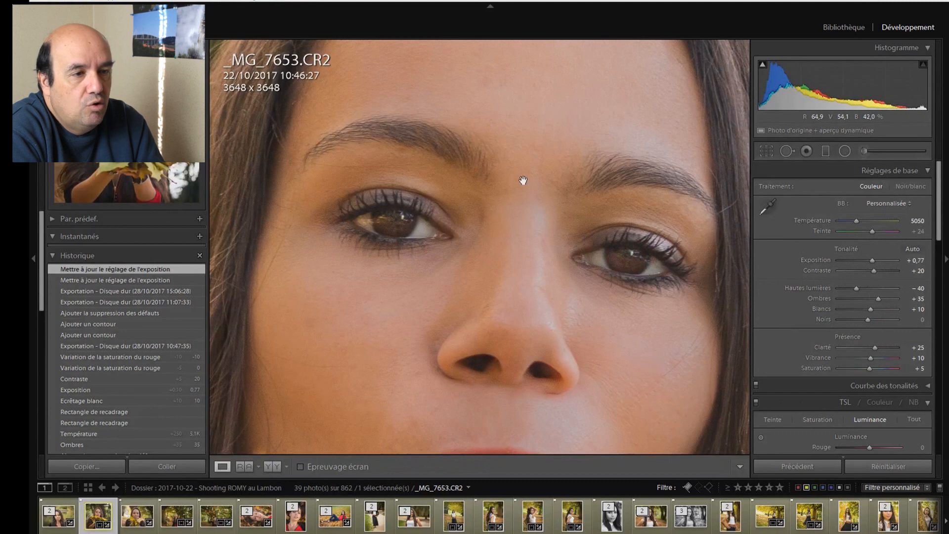
Step: Examine the spot corrections on the face with the Spot Removal tool, set its brush size to 2 and close the tool
left_click_drag(523, 186, 490, 281)
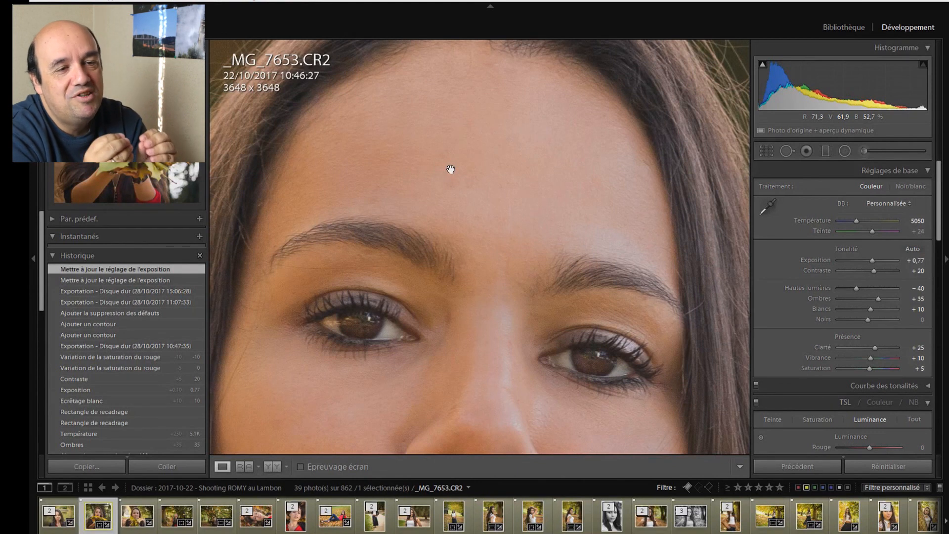
left_click(786, 150)
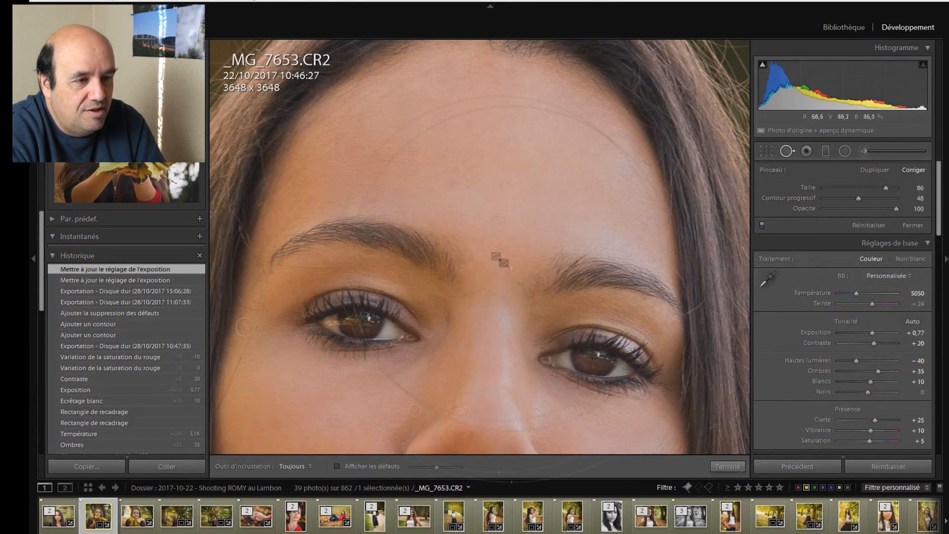
left_click_drag(508, 278, 514, 123)
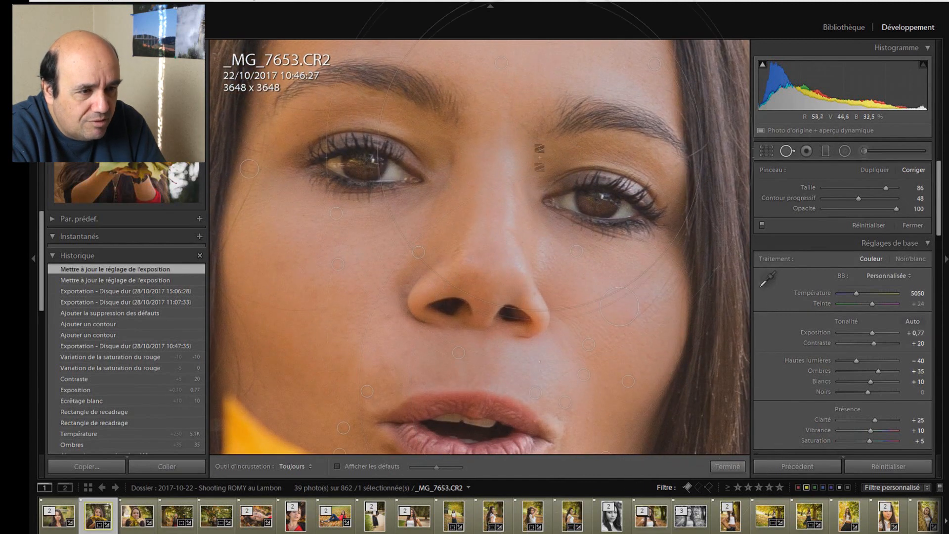
scroll(494, 208, "down", 2)
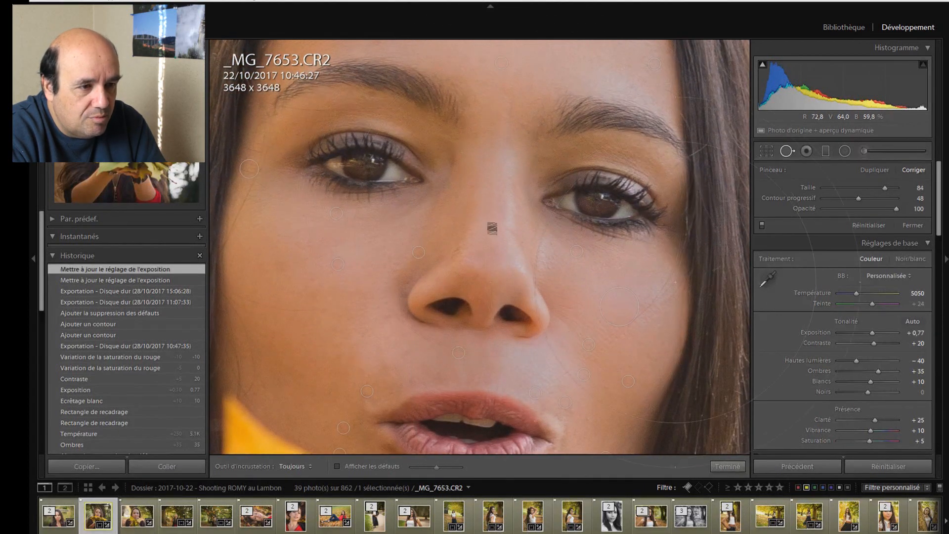
left_click_drag(887, 188, 769, 179)
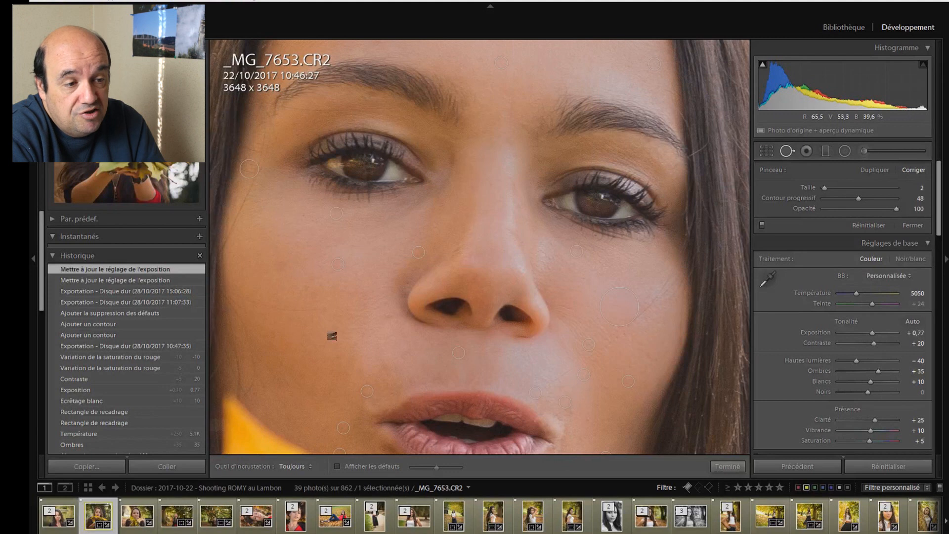
key("z")
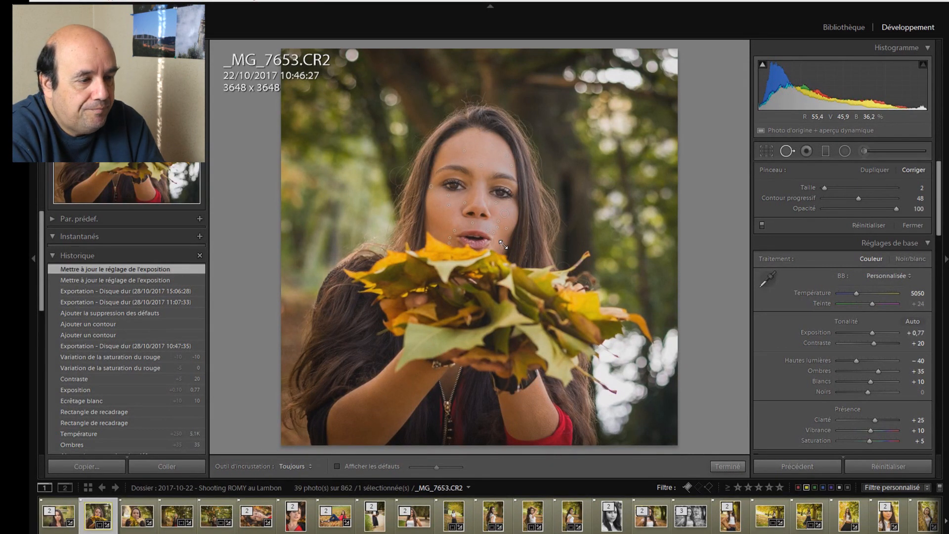
left_click(727, 466)
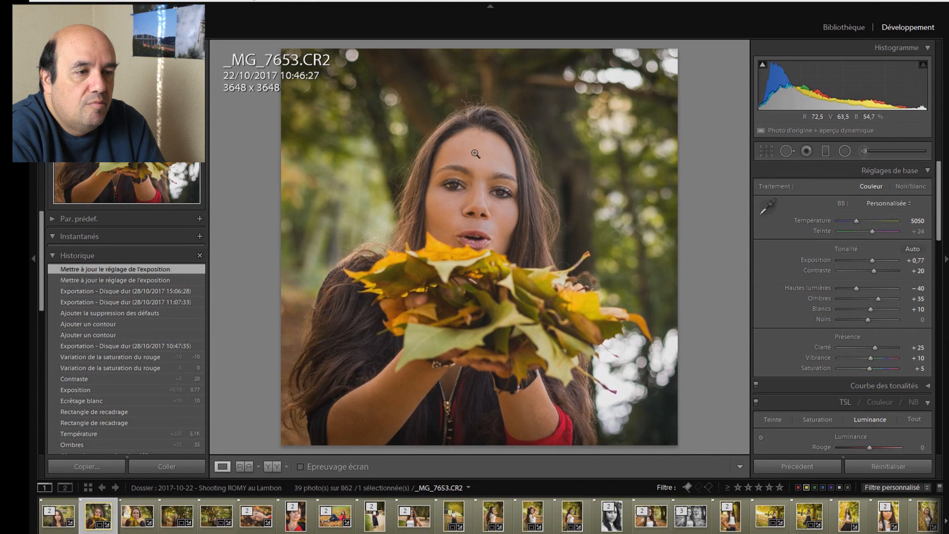
Step: Set up the adjustment brush with size 2,0, Contour progressif 24 and Débit 21, keeping the Personnalisé effect
left_click(863, 150)
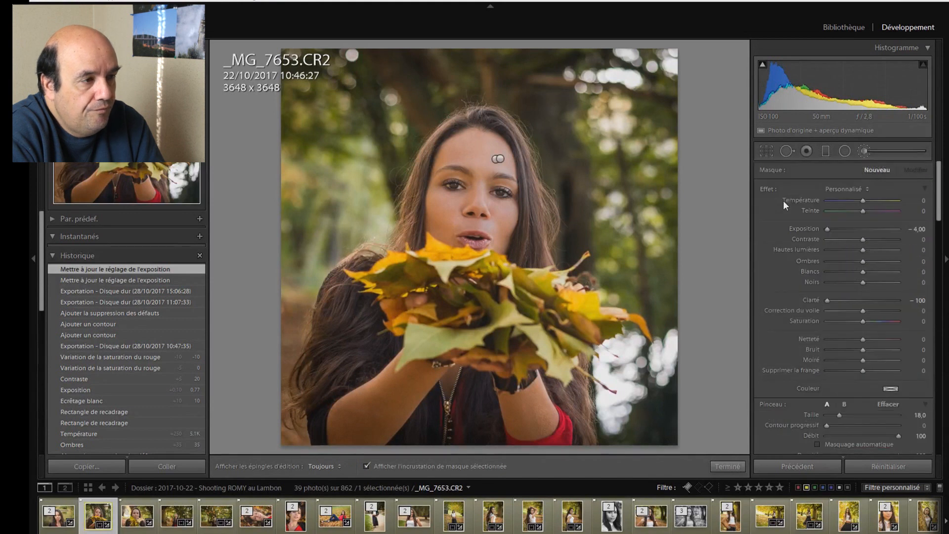
left_click(833, 191)
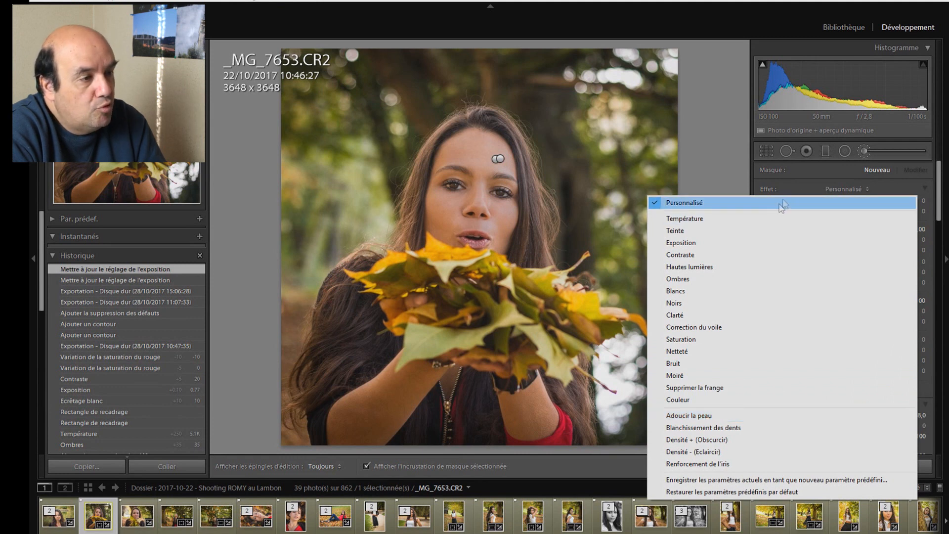
left_click(807, 170)
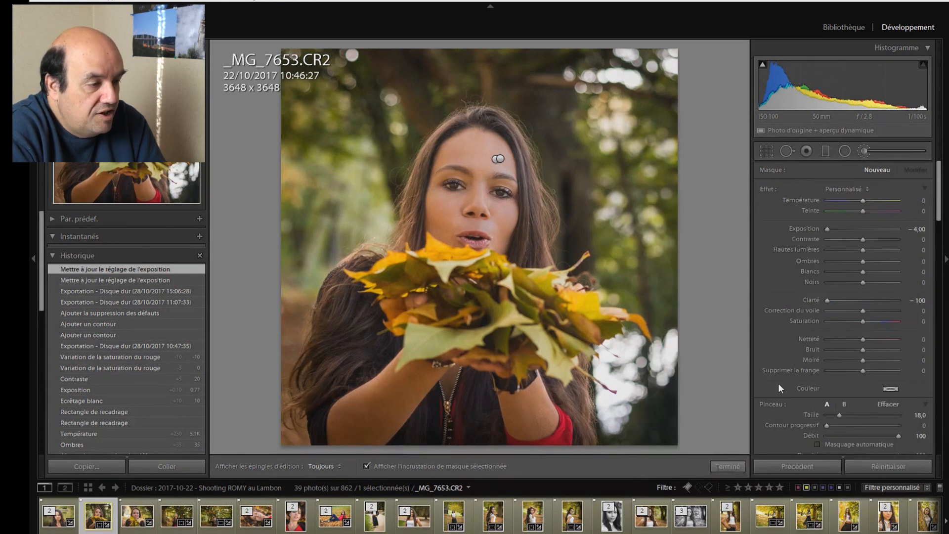
mouse_move(897, 435)
left_mouse_down()
mouse_move(839, 437)
mouse_move(834, 426)
mouse_move(843, 426)
left_mouse_up()
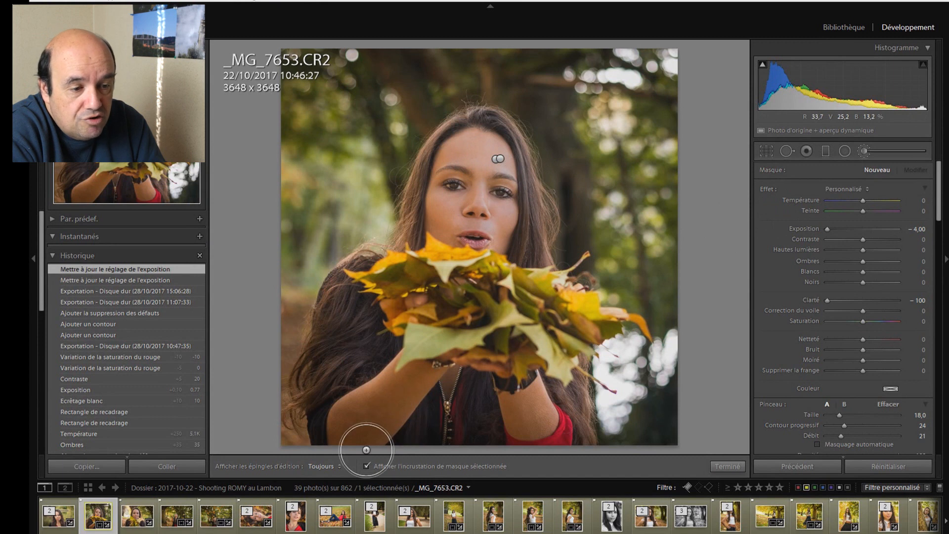
scroll(692, 290, "down", 5)
scroll(692, 290, "down", 10)
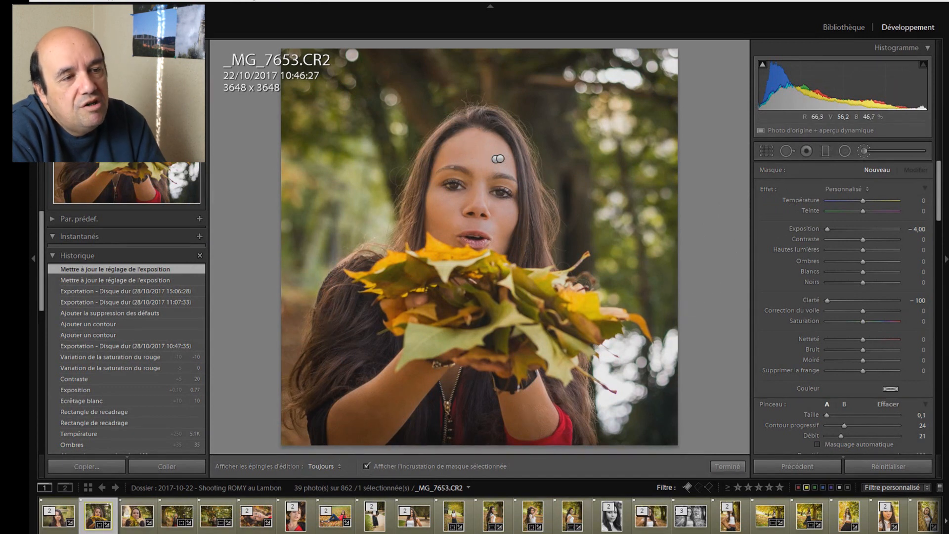
scroll(456, 148, "up", 2)
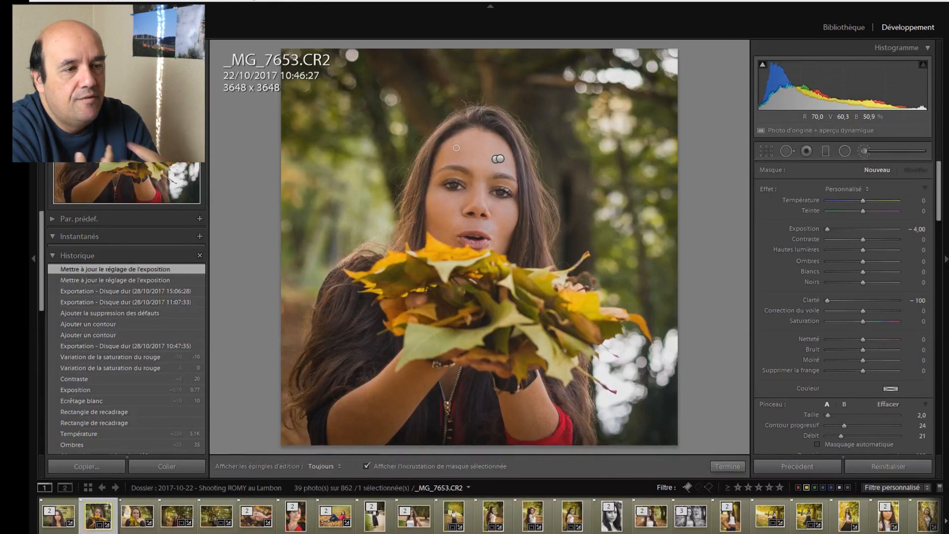
Step: Compare the face with and without the forehead's Adoucir la peau brush adjustment, hide its mask overlay and close the brush
left_click(502, 163)
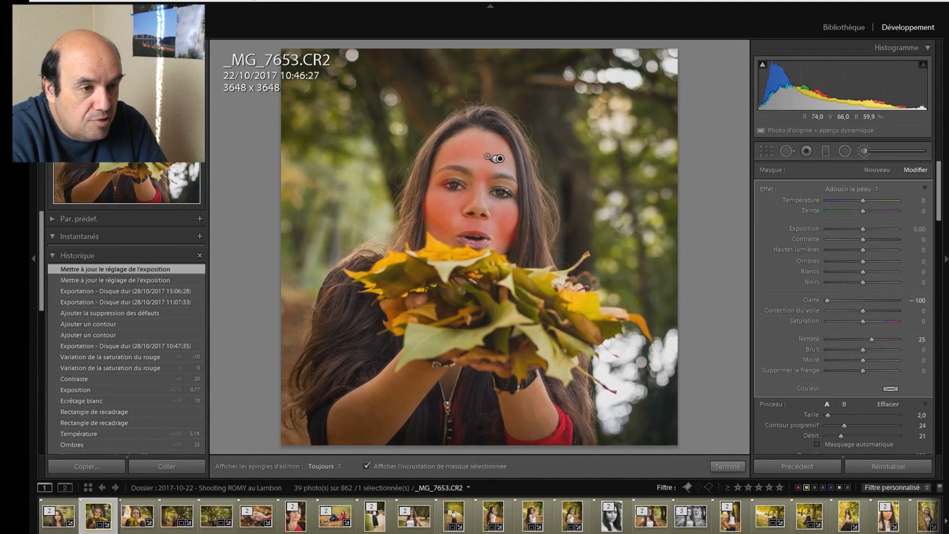
key("z")
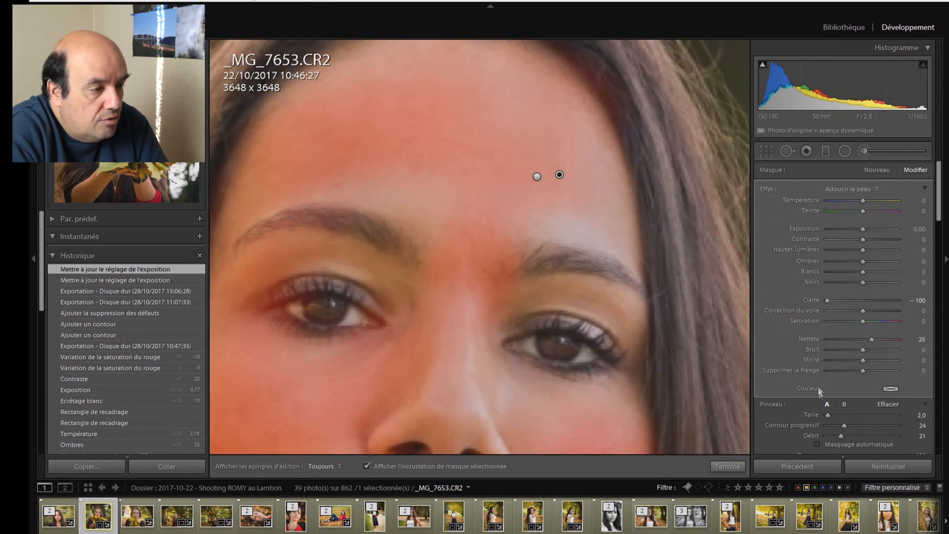
scroll(791, 418, "down", 3)
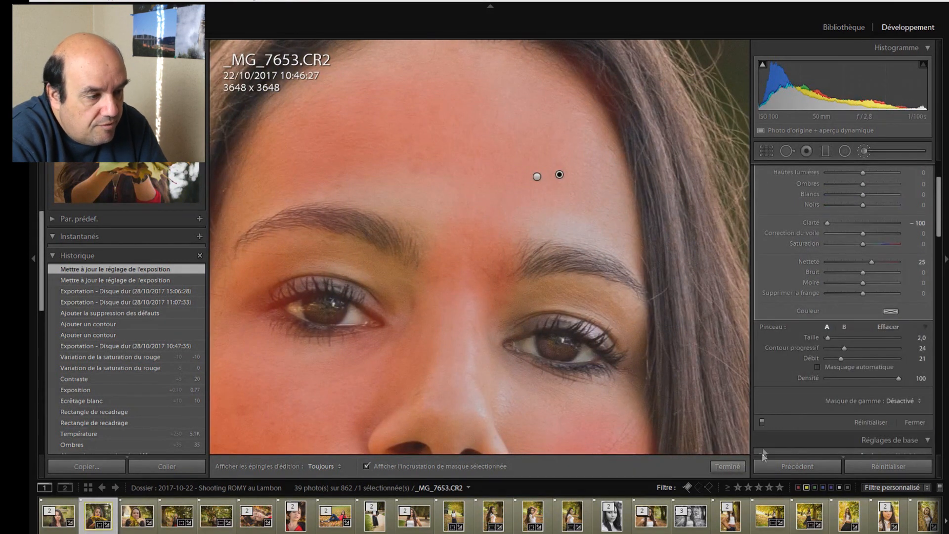
left_click(761, 421)
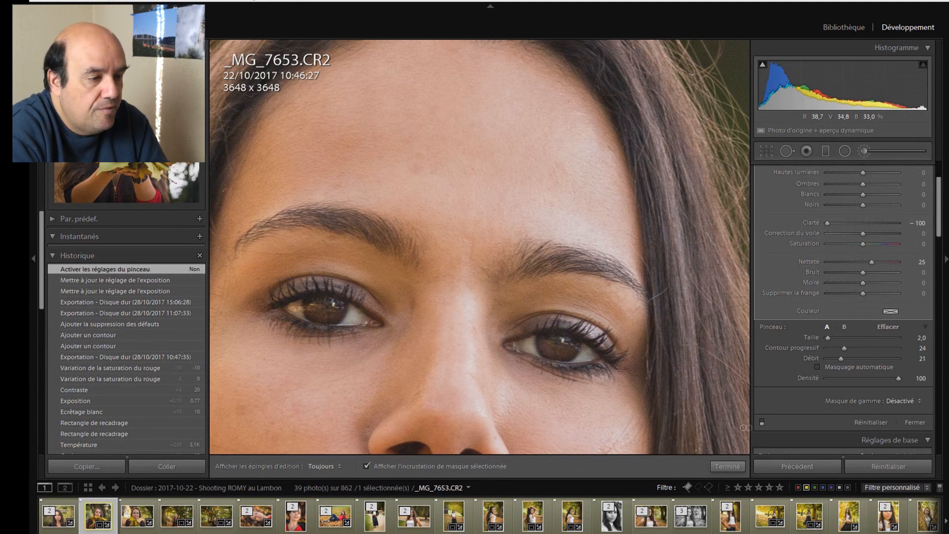
left_click(761, 422)
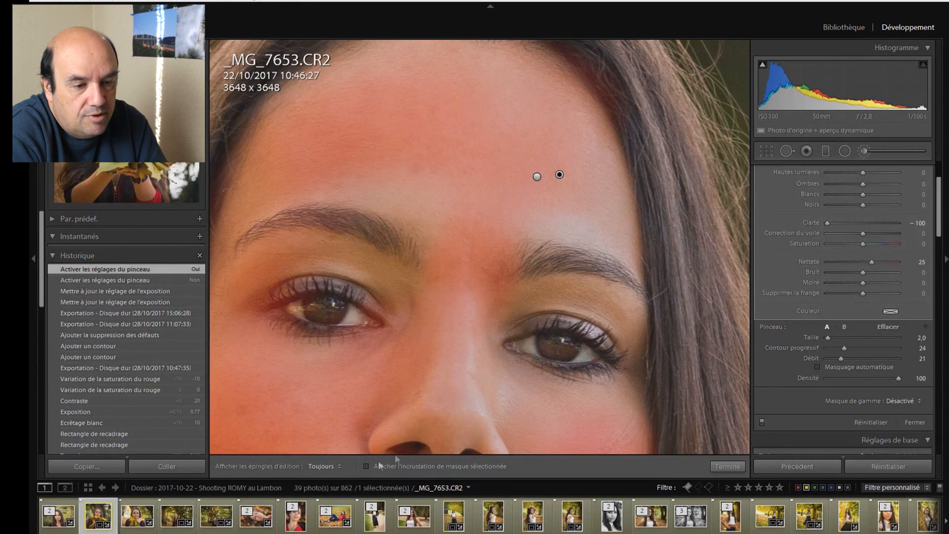
key("o")
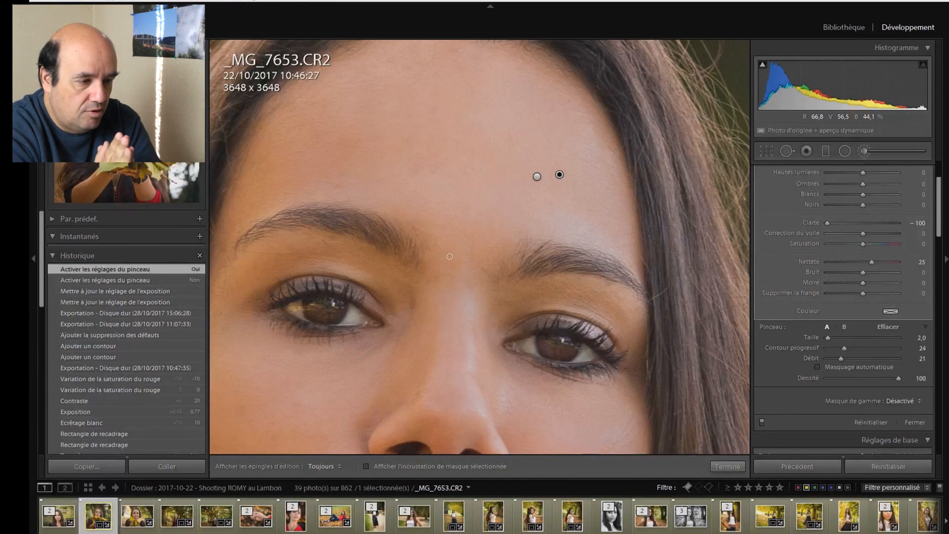
left_click(727, 466)
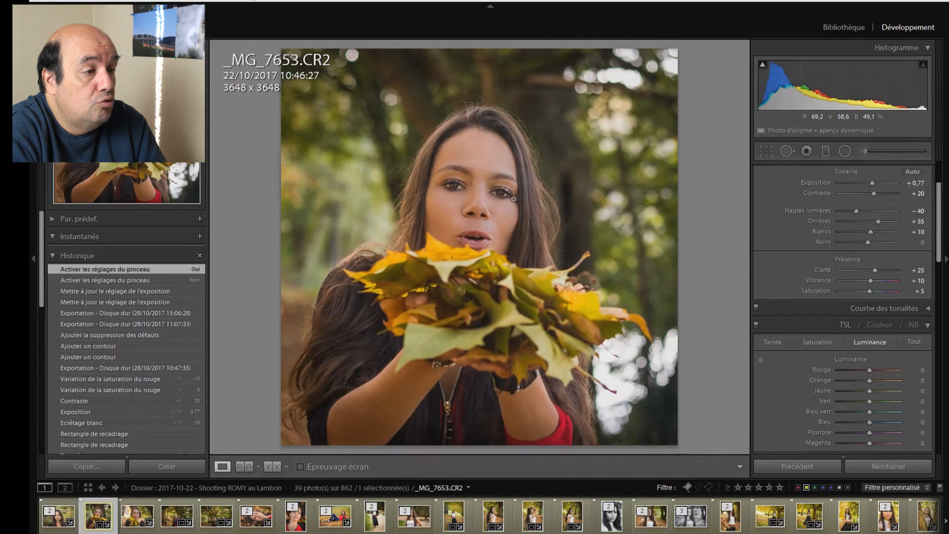
Step: Check the portrait's 1 x 1 crop, and try the black-and-white conversion before returning the photo to colour
left_click(767, 150)
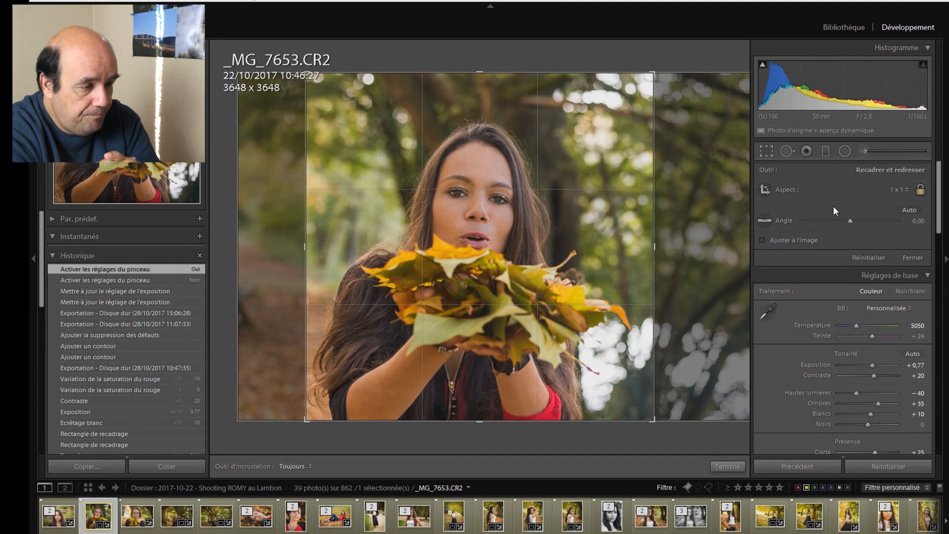
left_click(728, 466)
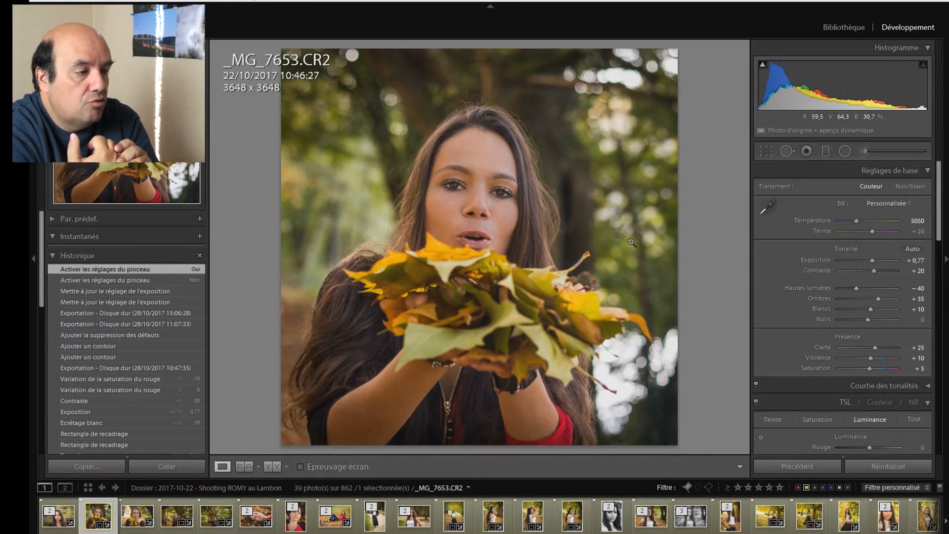
left_click(914, 402)
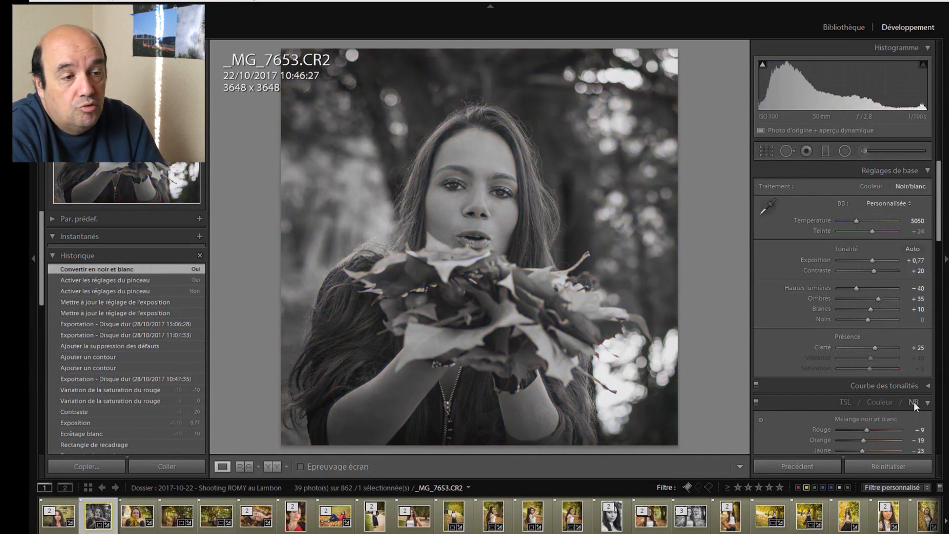
left_click(844, 402)
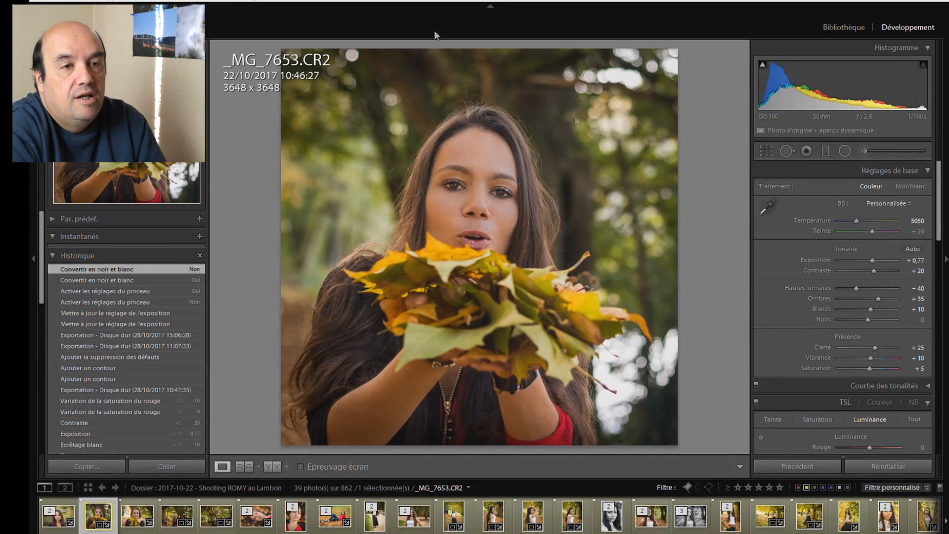
Step: Display the list of external editors available for modifying the portrait
left_click(212, 1)
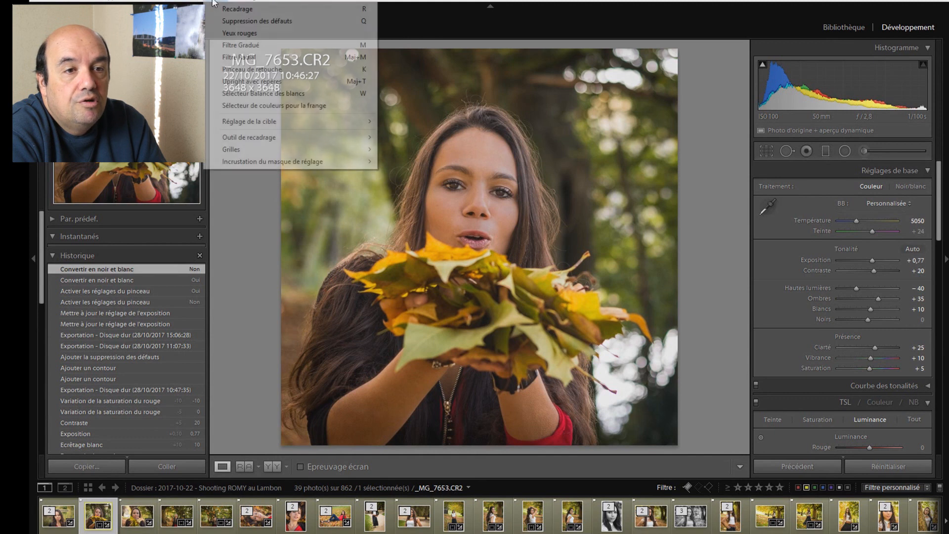
mouse_move(157, 1)
mouse_move(365, 53)
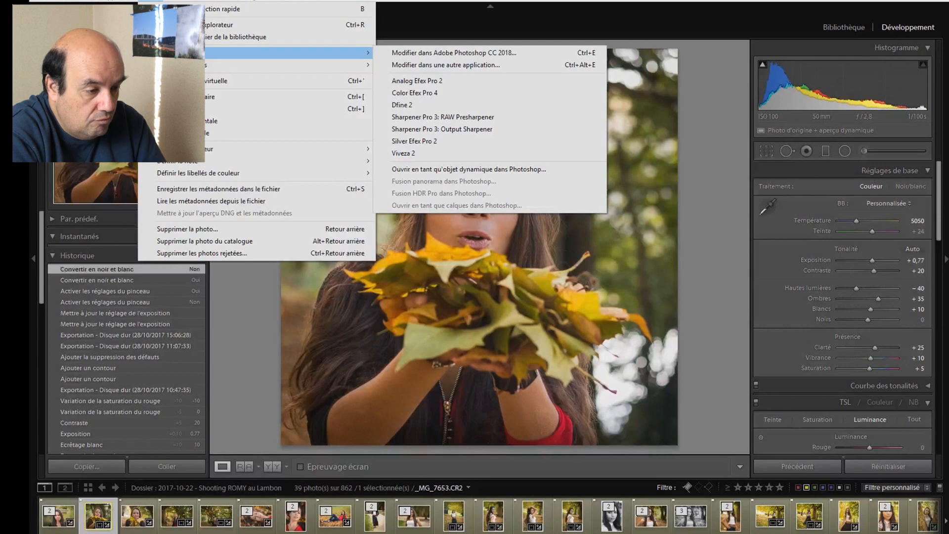
Step: Remove the yellow label filter and compare the three versions of the _MG_7928 portrait, returning to the black-and-white _MG_7928-Modifier-Modifier.tif
left_click(690, 516)
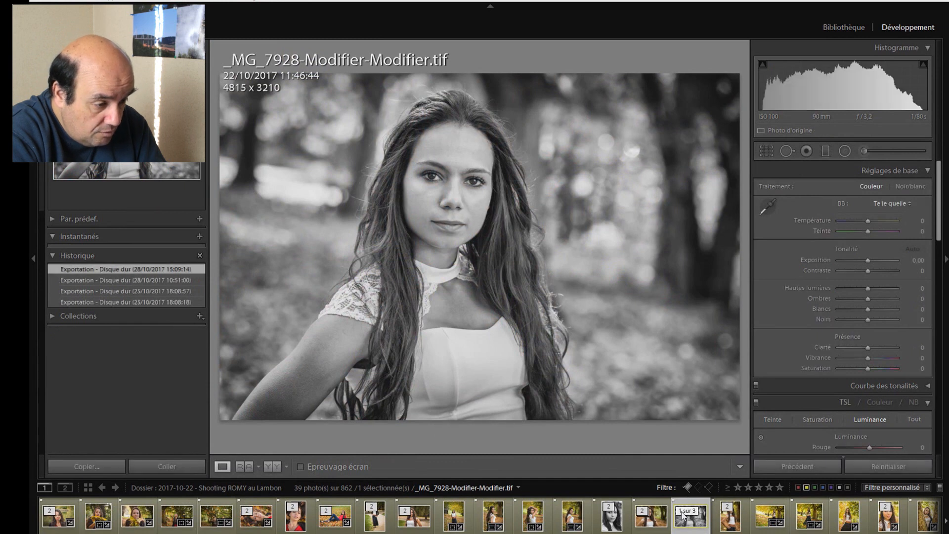
left_click(806, 487)
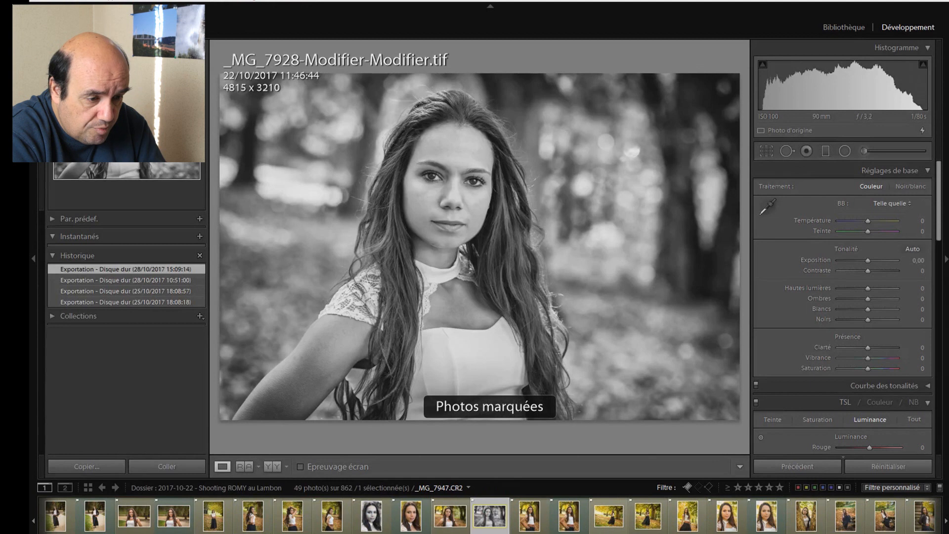
left_click(481, 511)
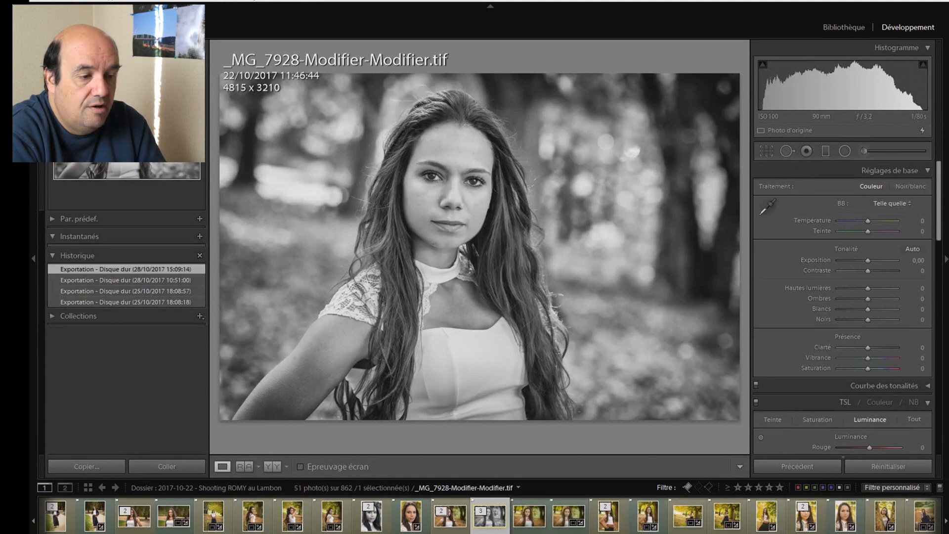
left_click(569, 516)
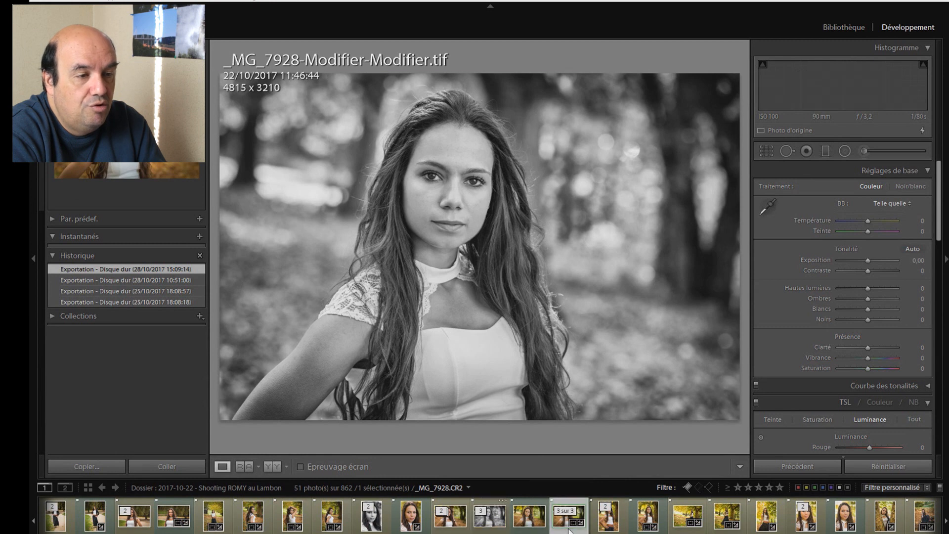
left_click(532, 532)
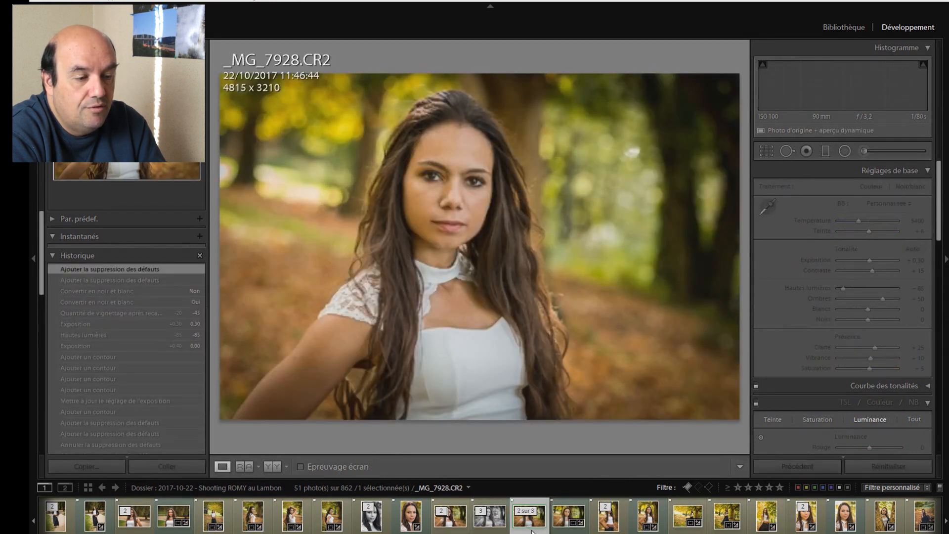
left_click(496, 531)
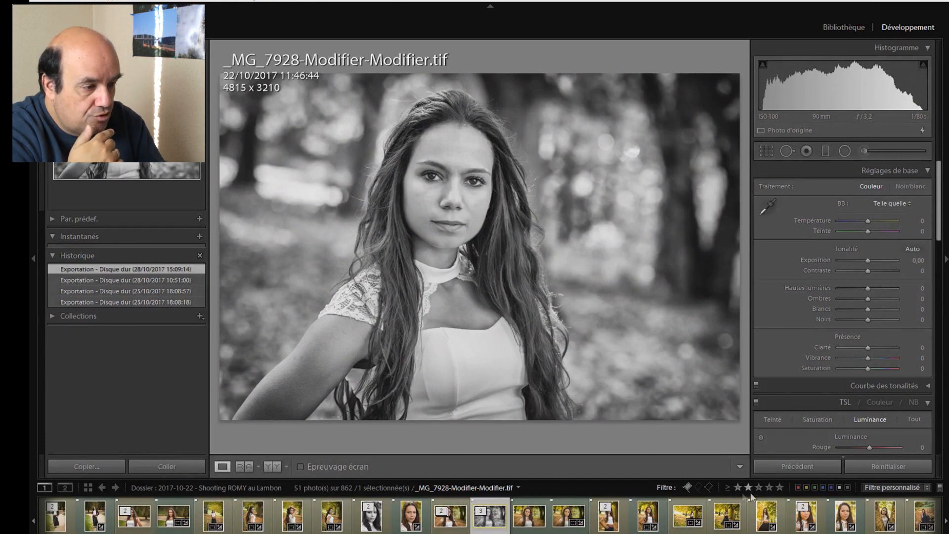
Step: Restrict the flagged photos to the yellow label again and open _MG_7752-Modifier.tif, the portrait with the red top
left_click(805, 487)
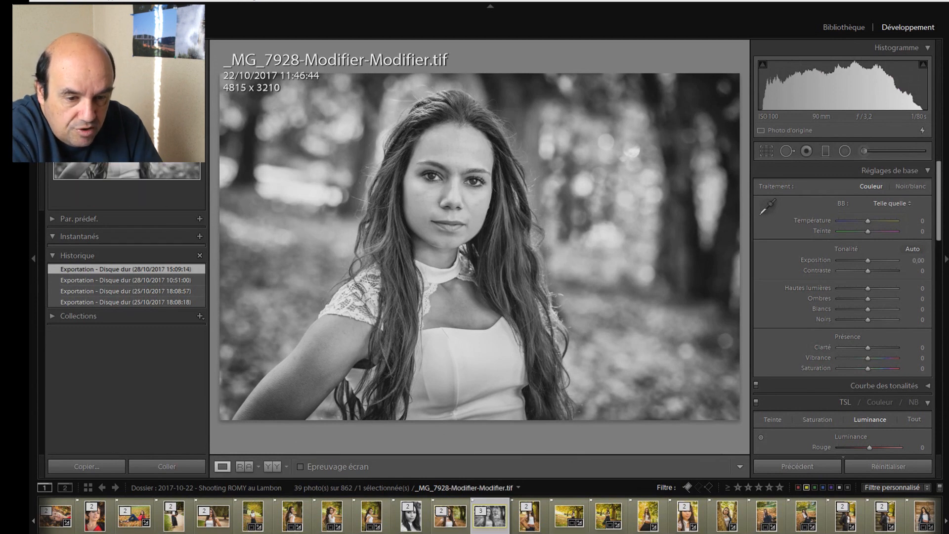
scroll(489, 515, "down", 1)
scroll(490, 515, "up", 3)
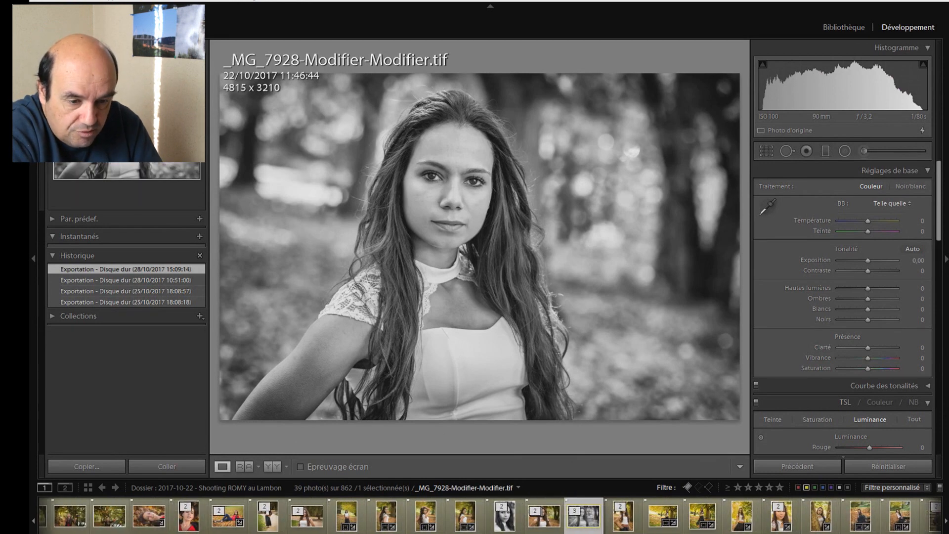
left_click(188, 516)
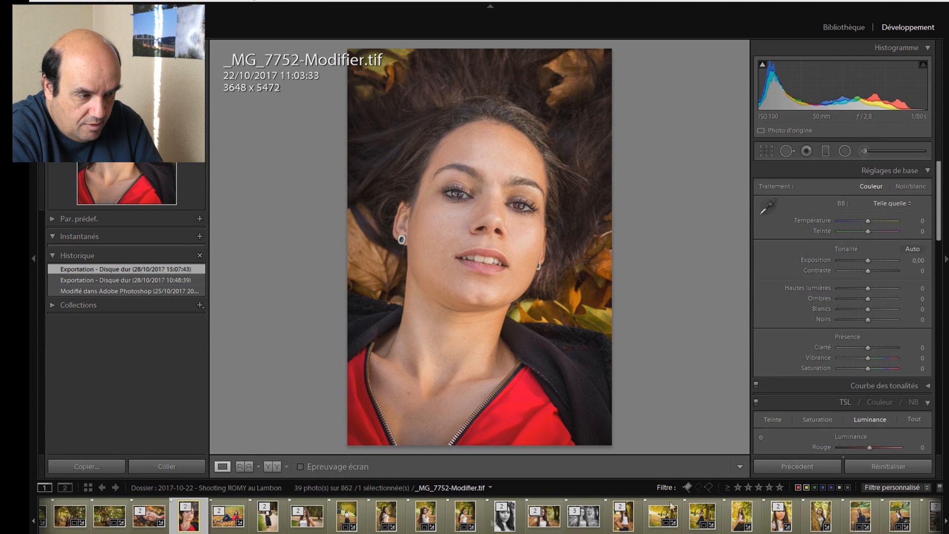
Step: Remove the yellow label filter and compare _MG_7752-Modifier.tif with the original _MG_7752.CR2, ending on the CR2 file
left_click(806, 490)
left_click(807, 489)
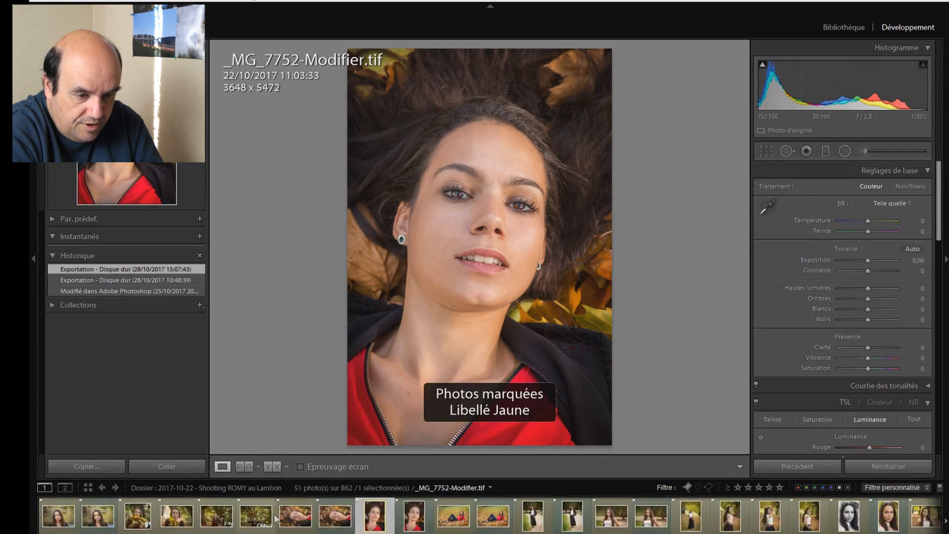
left_click(403, 521)
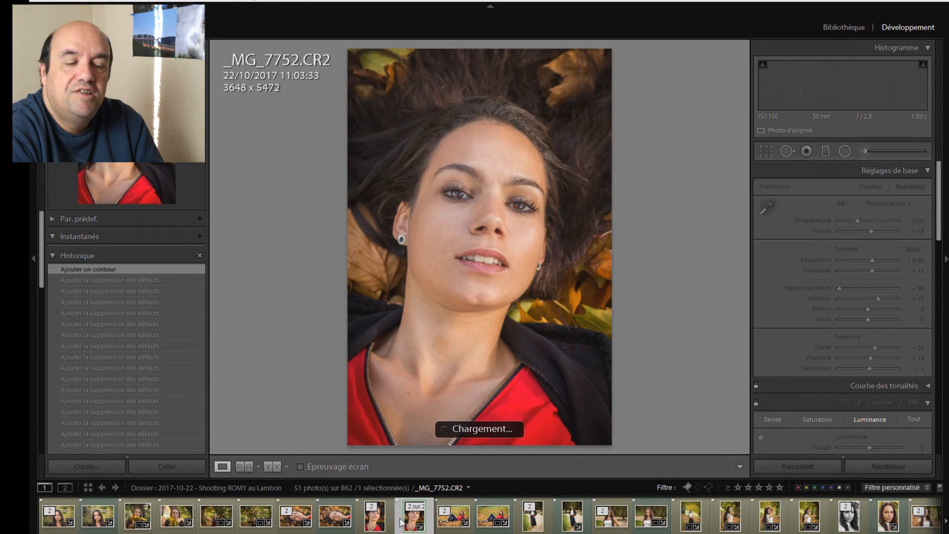
left_click(390, 519)
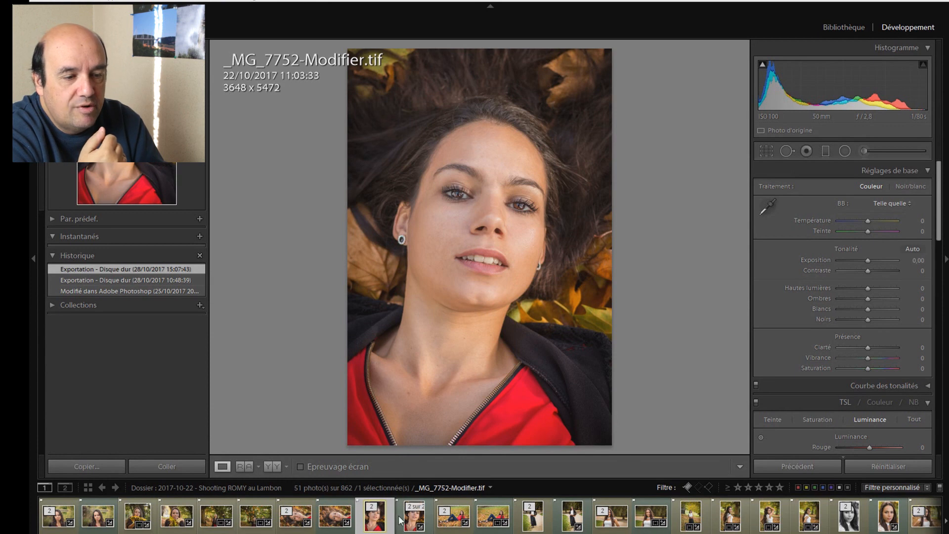
left_click(401, 521)
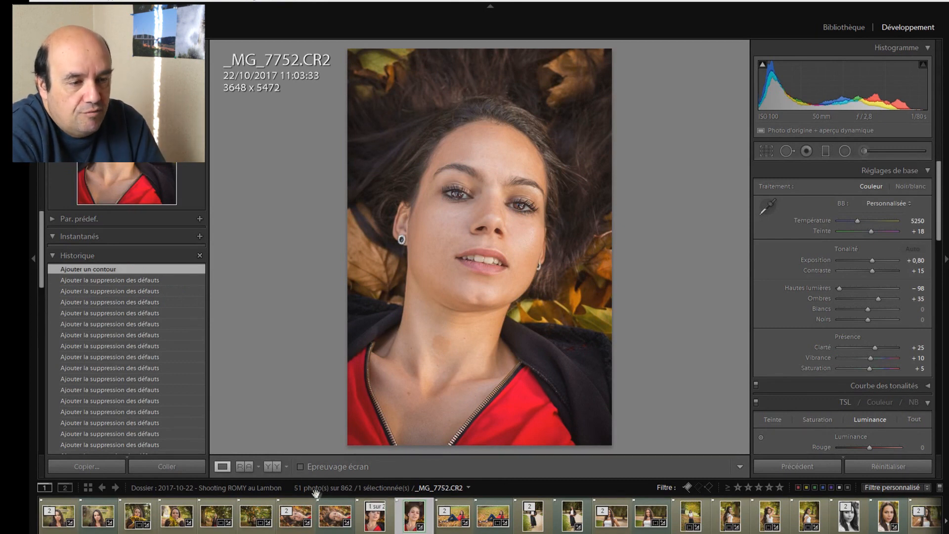
Step: Magnify the neck in _MG_7752.CR2 to examine the brown mark on the skin, and return to the full portrait
left_click(443, 345)
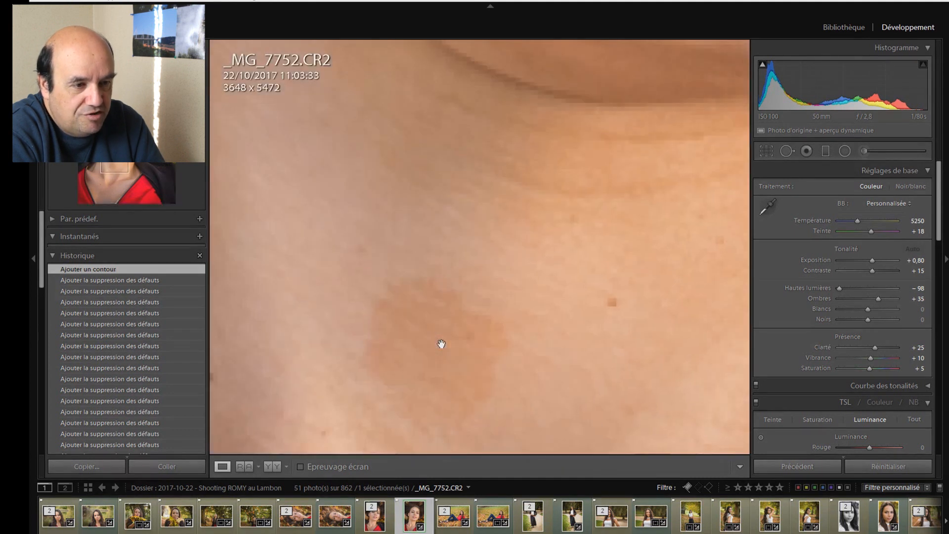
left_click_drag(458, 304, 505, 134)
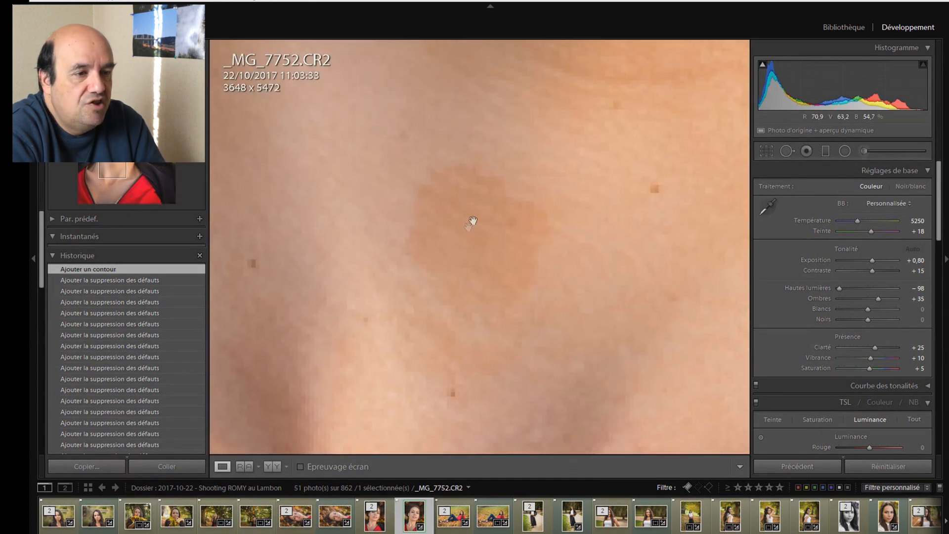
left_click(486, 244)
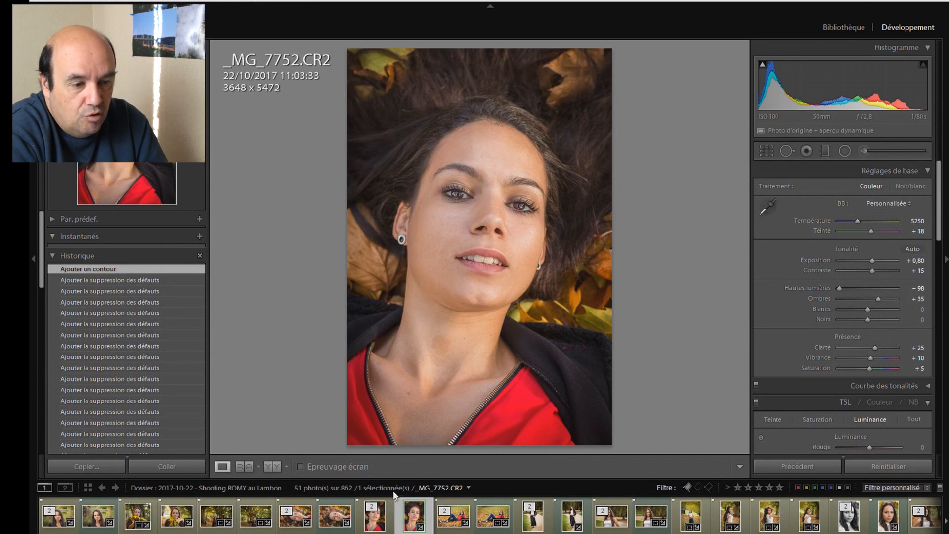
Step: Collapse the _MG_7752 stack onto _MG_7752-Modifier.tif and restrict the flagged photos to the yellow label
left_click(389, 513)
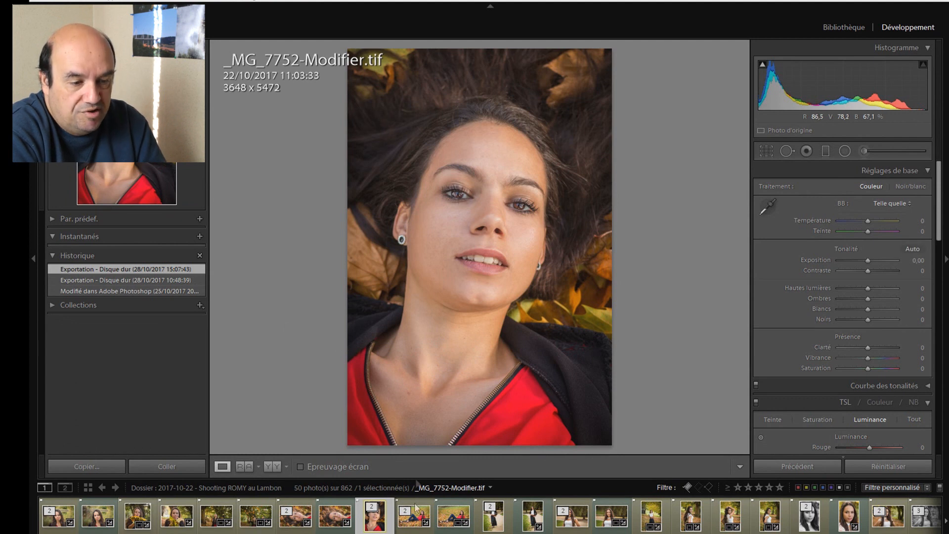
left_click(807, 488)
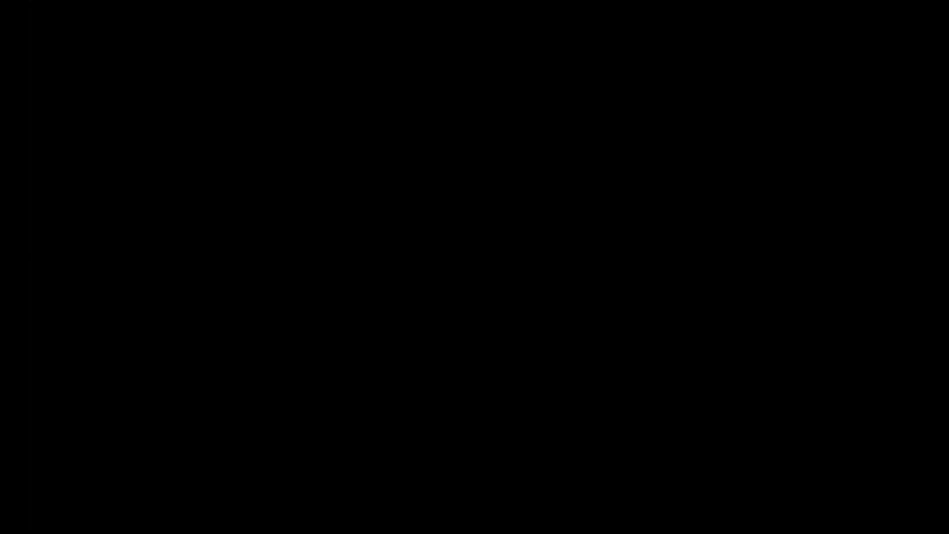